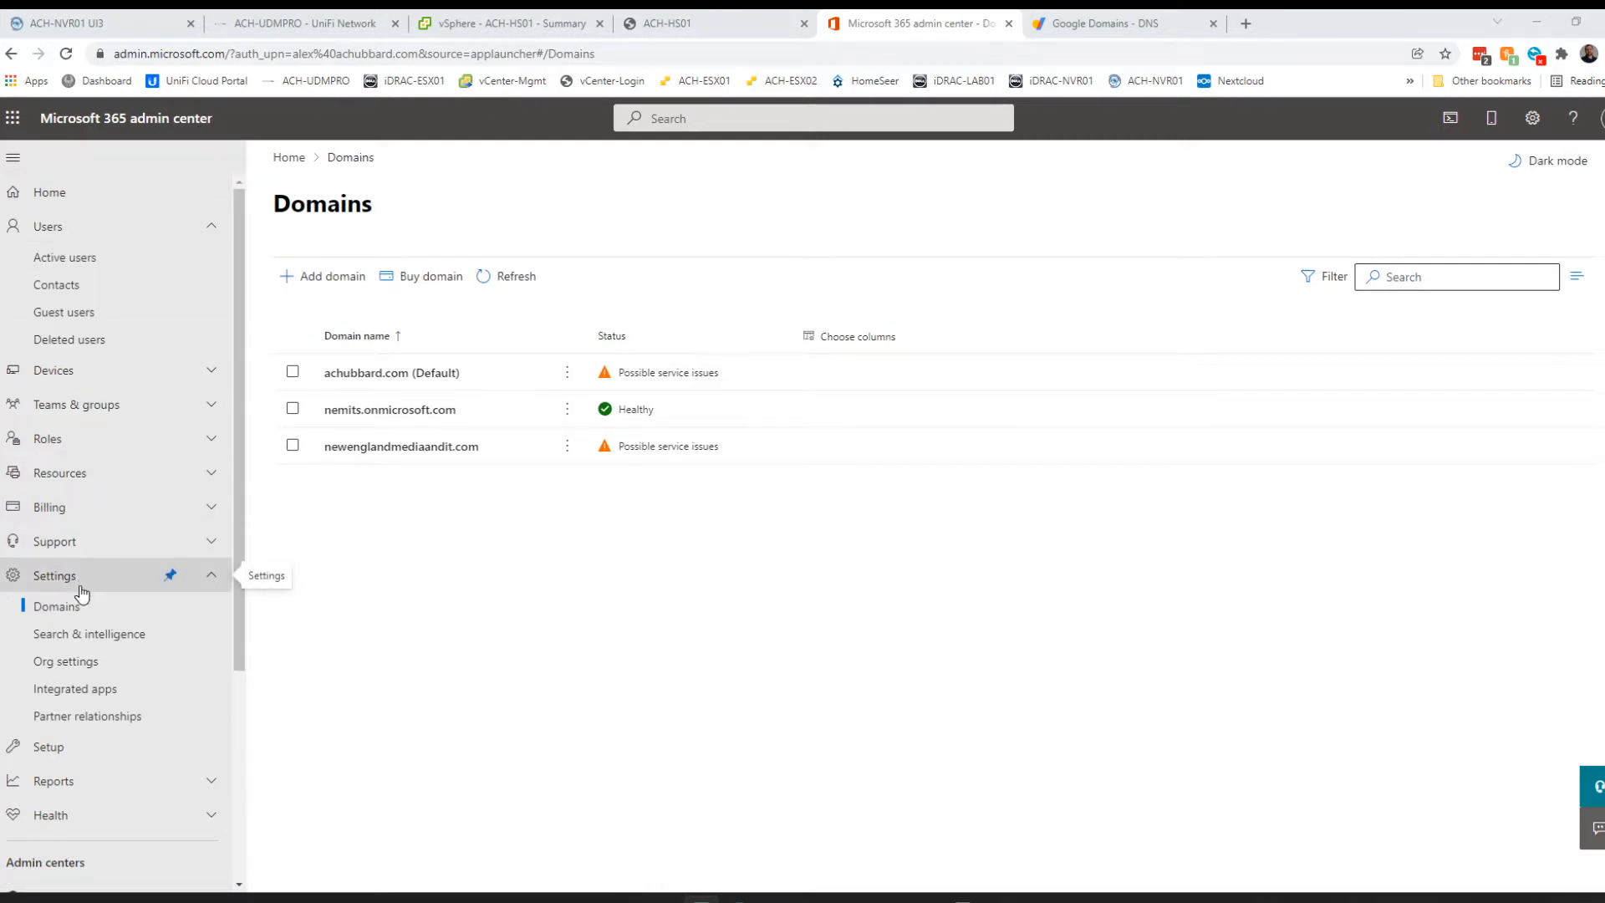
# Add the domain achautomotive.com to the Microsoft 365 domains and choose verification by a TXT record in its DNS.
pyautogui.click(74, 613)
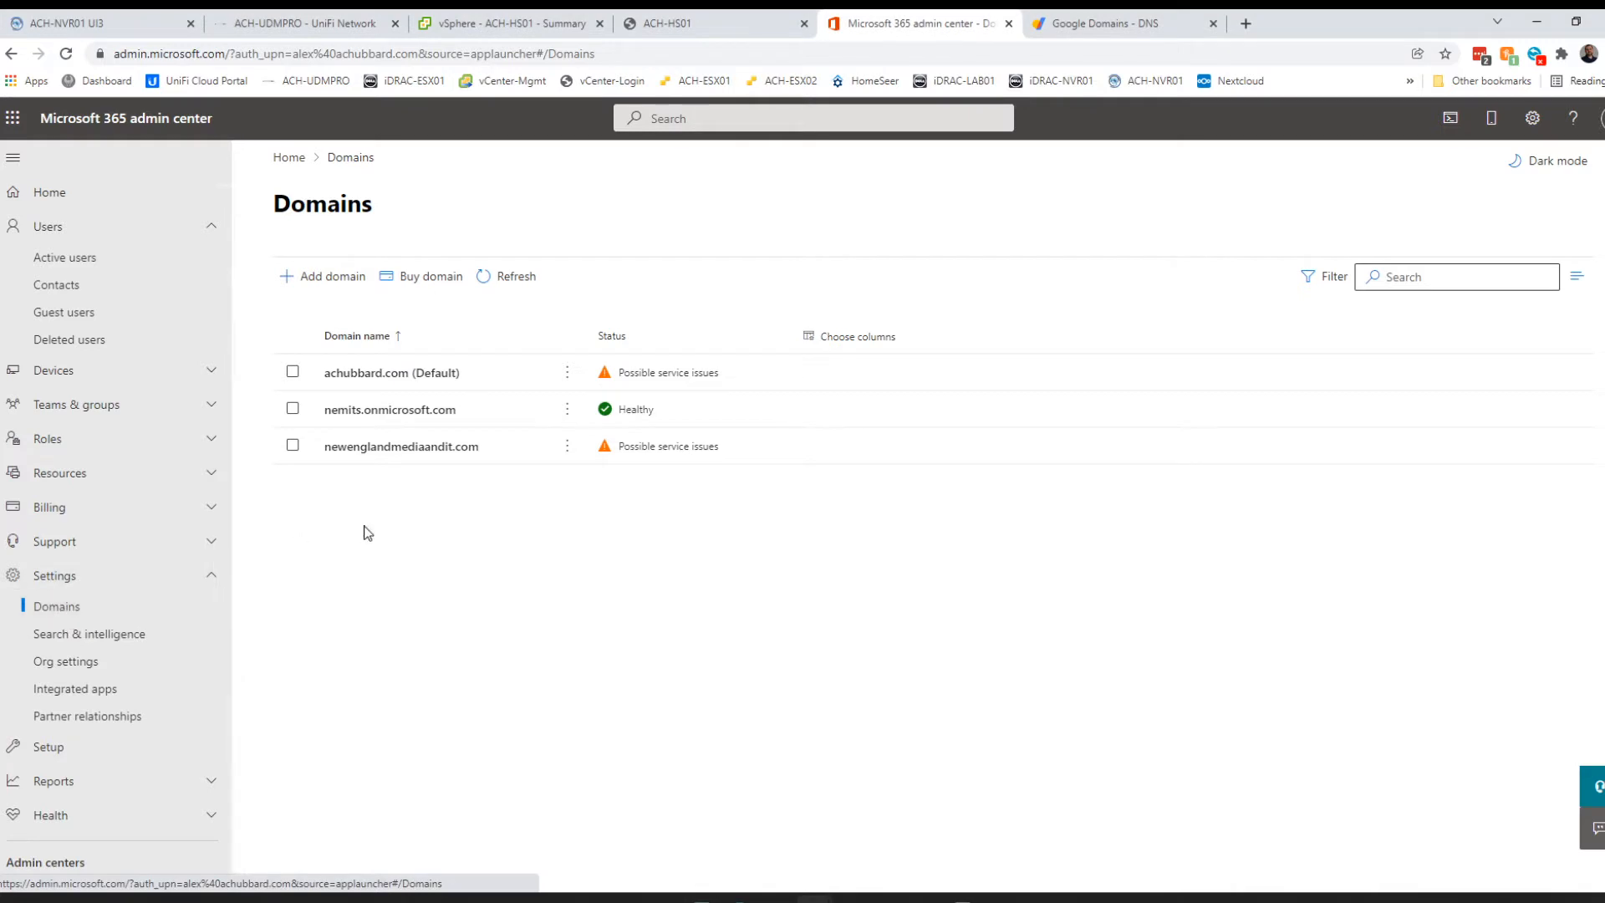
pyautogui.click(316, 281)
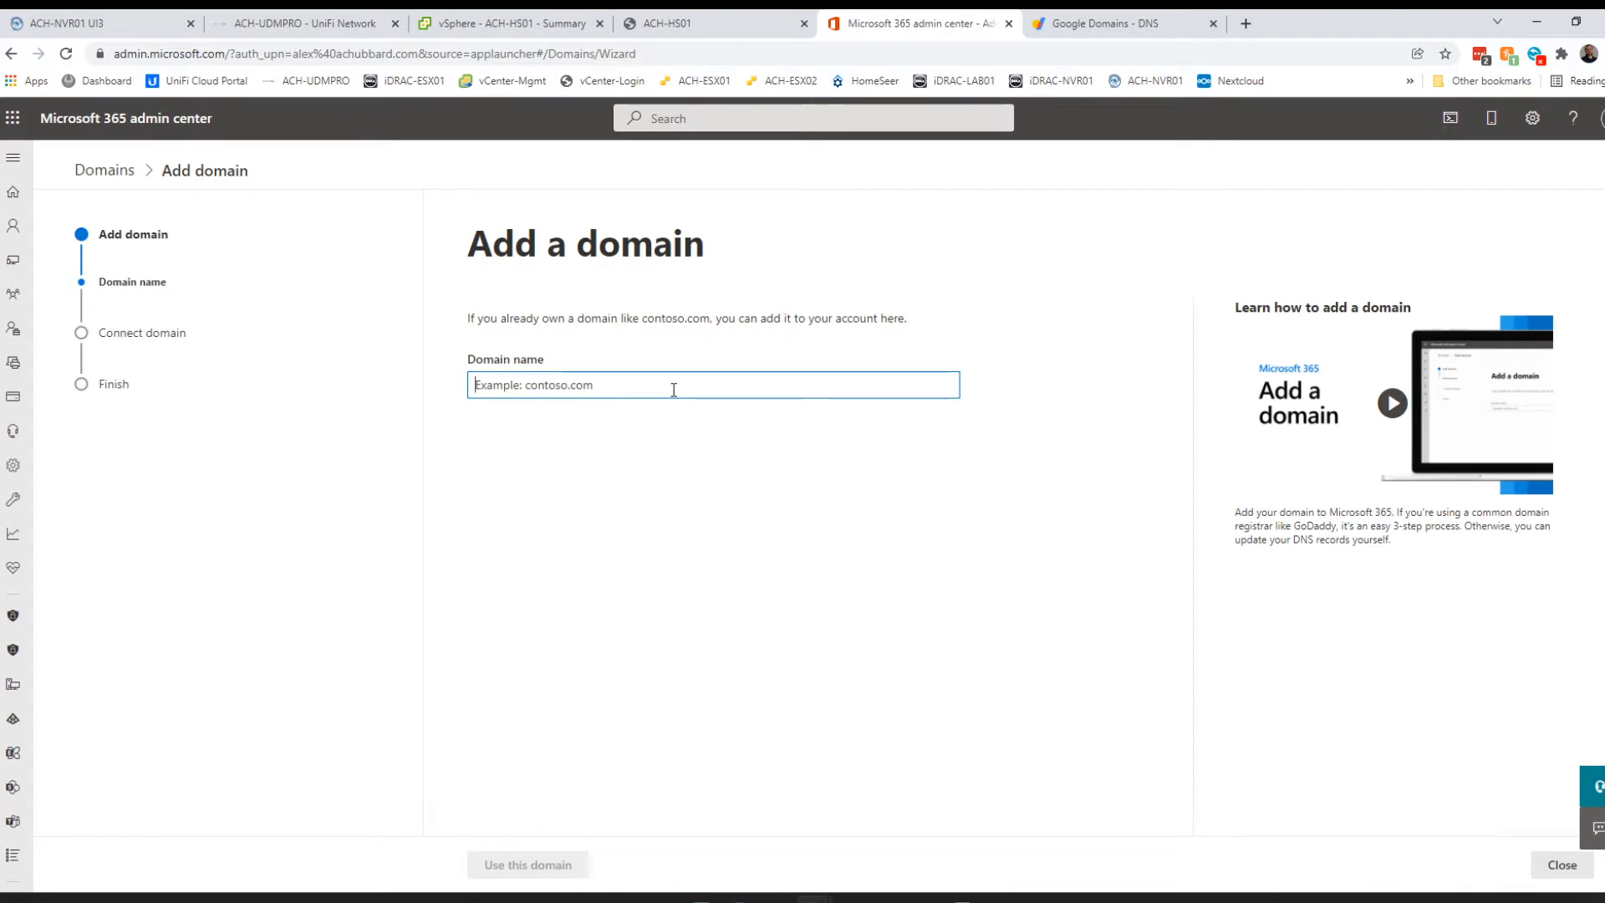
pyautogui.write('ach')
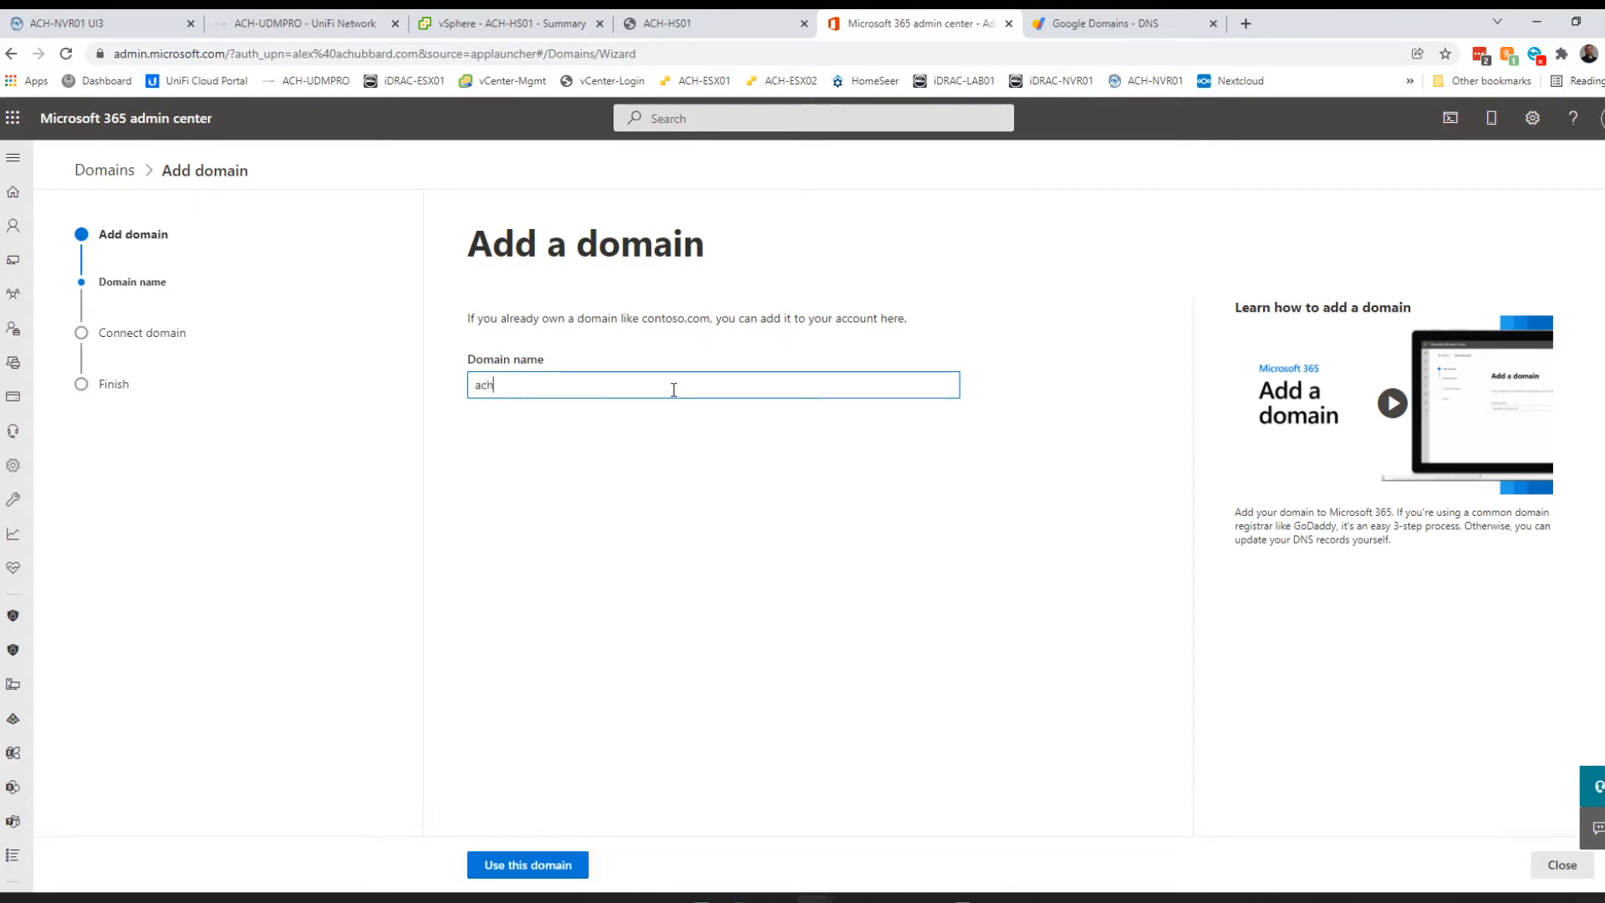
pyautogui.write('automa')
pyautogui.press('BackSpace')
pyautogui.write('motive.com')
pyautogui.click(541, 866)
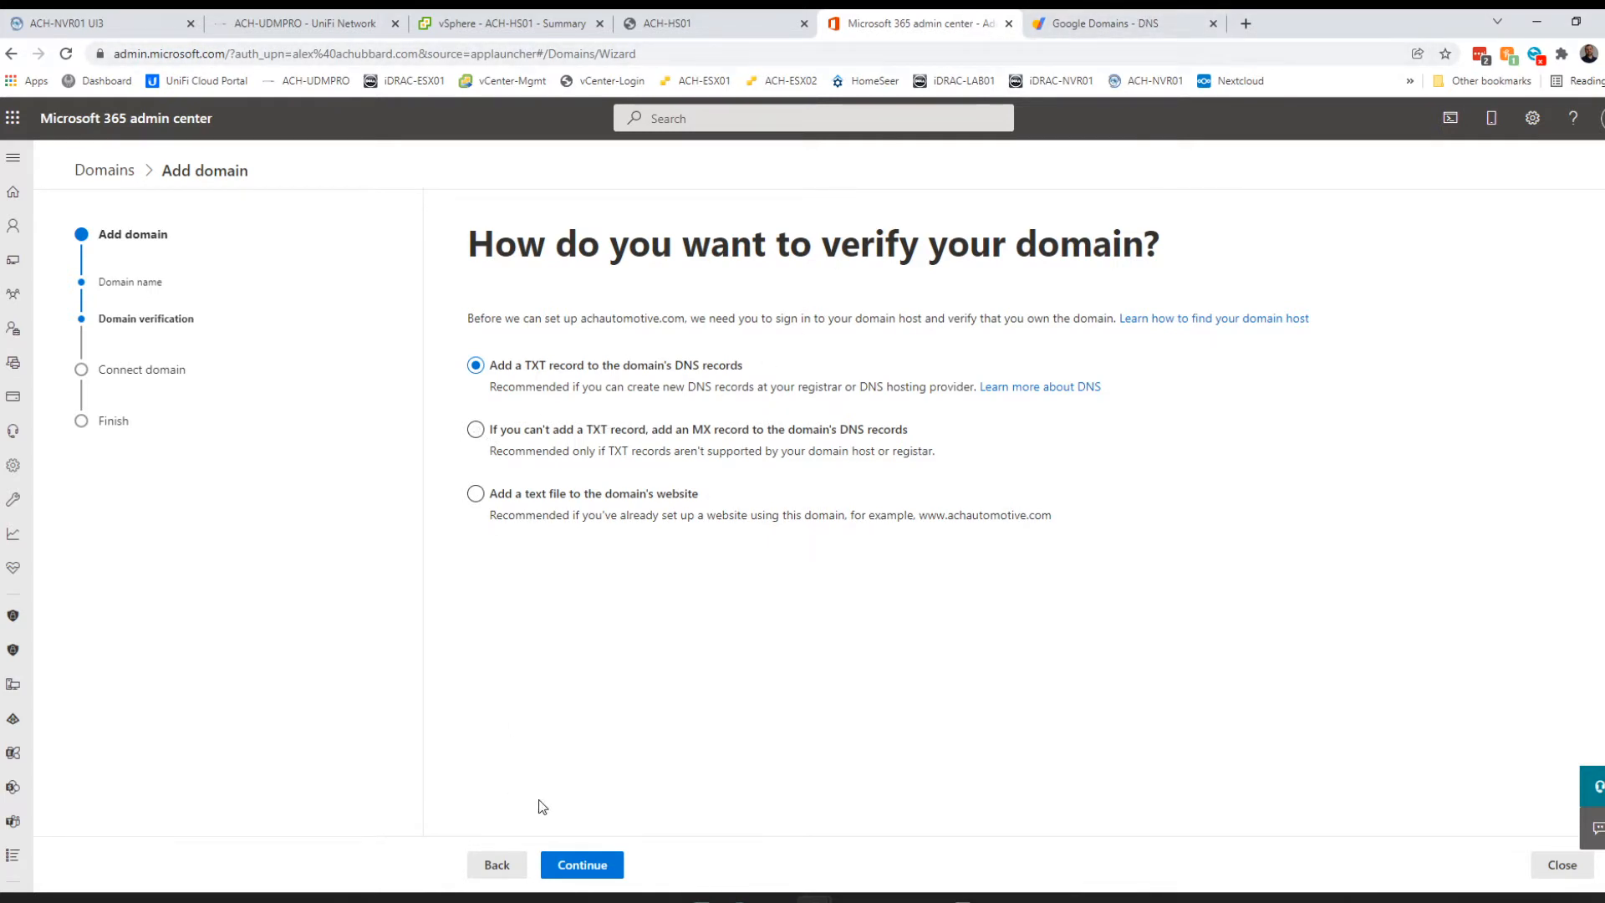
pyautogui.click(577, 865)
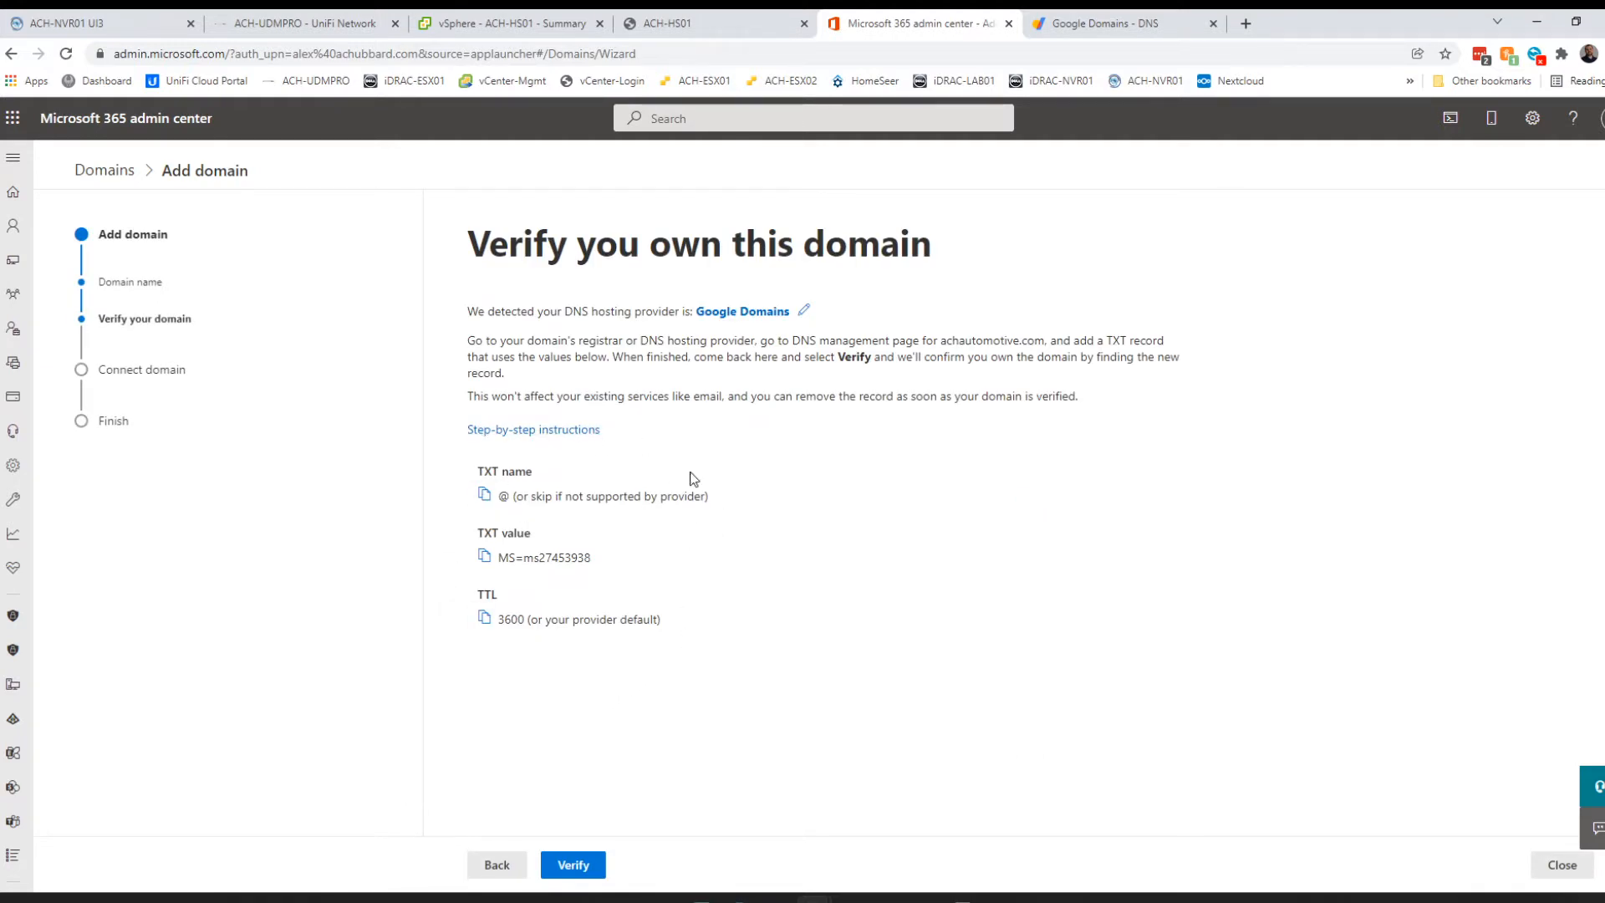
# Switch to Google Domains and set up the blank custom record as type TXT with the host name empty.
pyautogui.click(1146, 29)
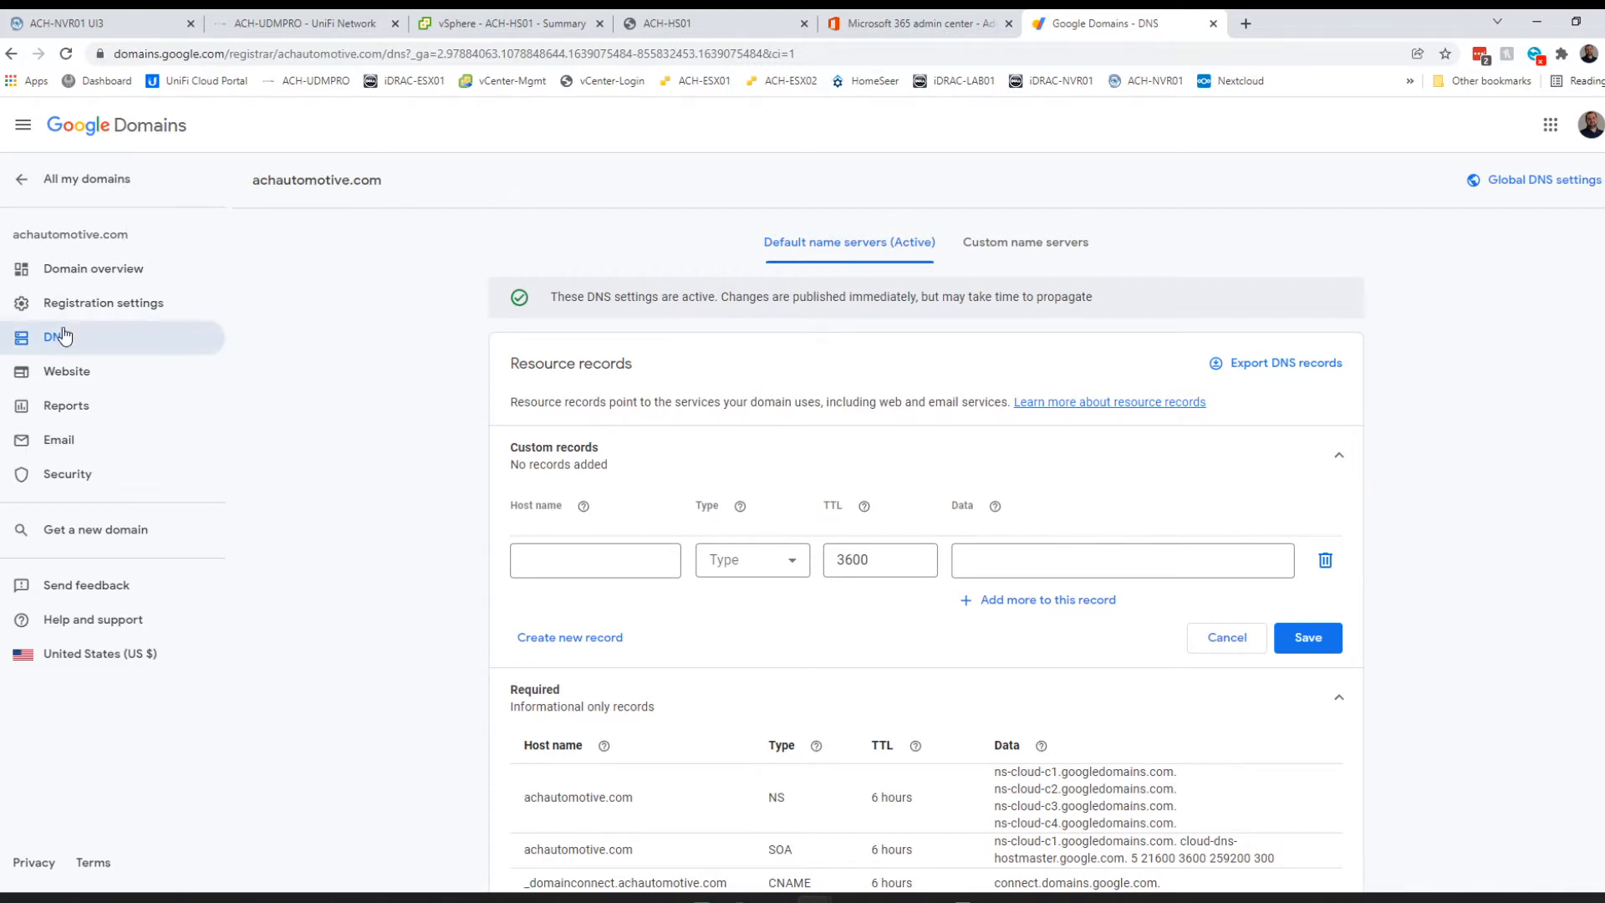
pyautogui.click(621, 565)
pyautogui.write('@')
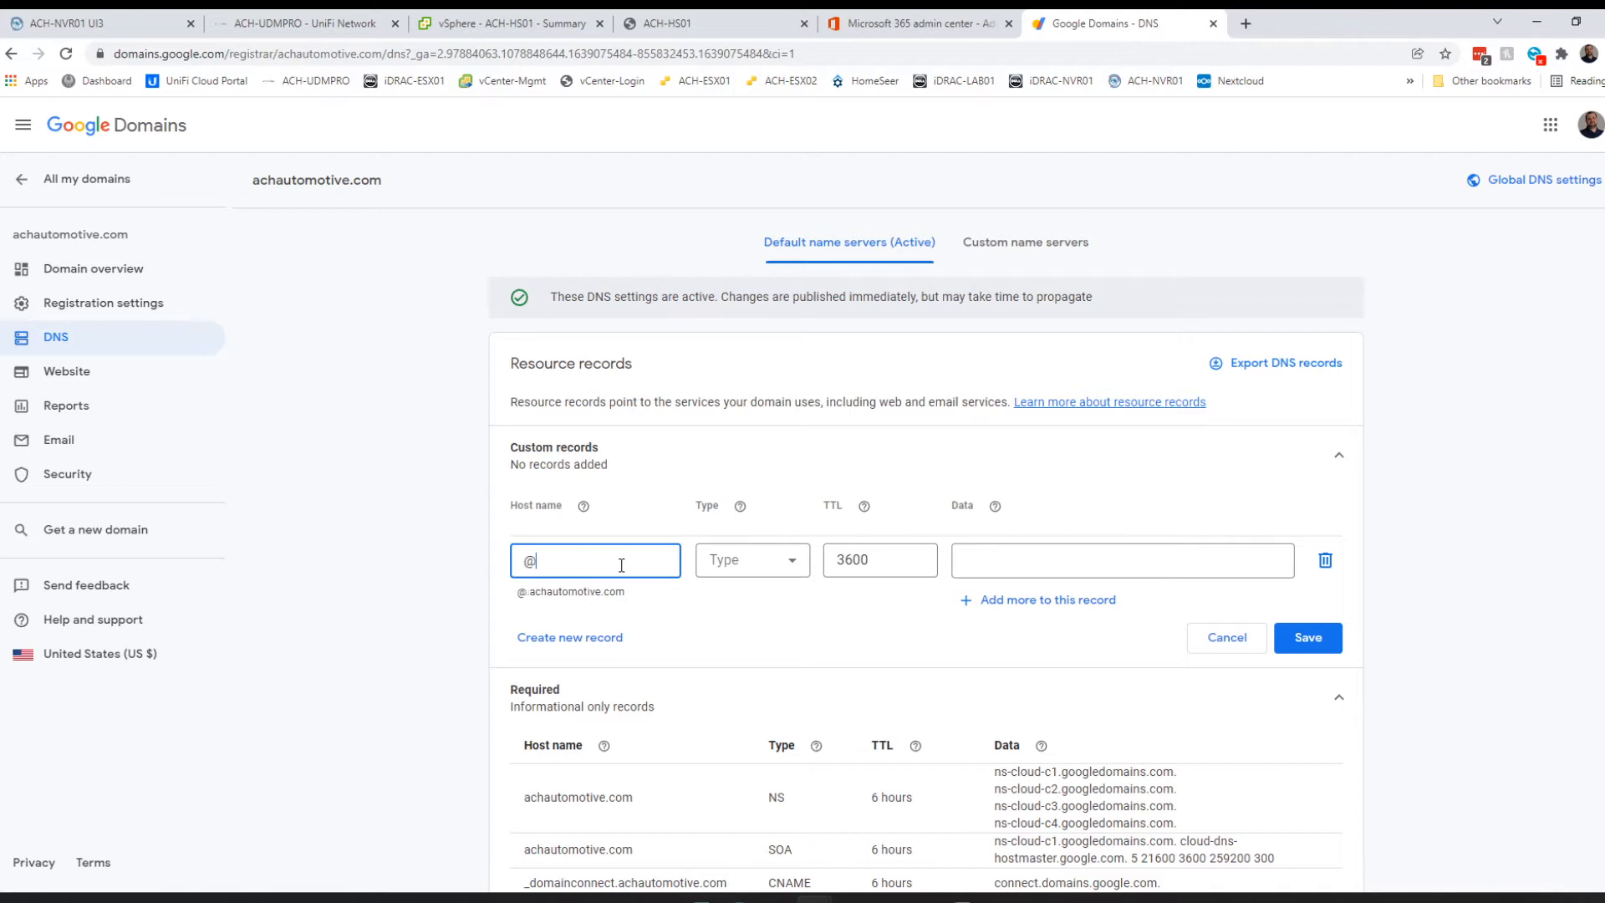
pyautogui.press('BackSpace')
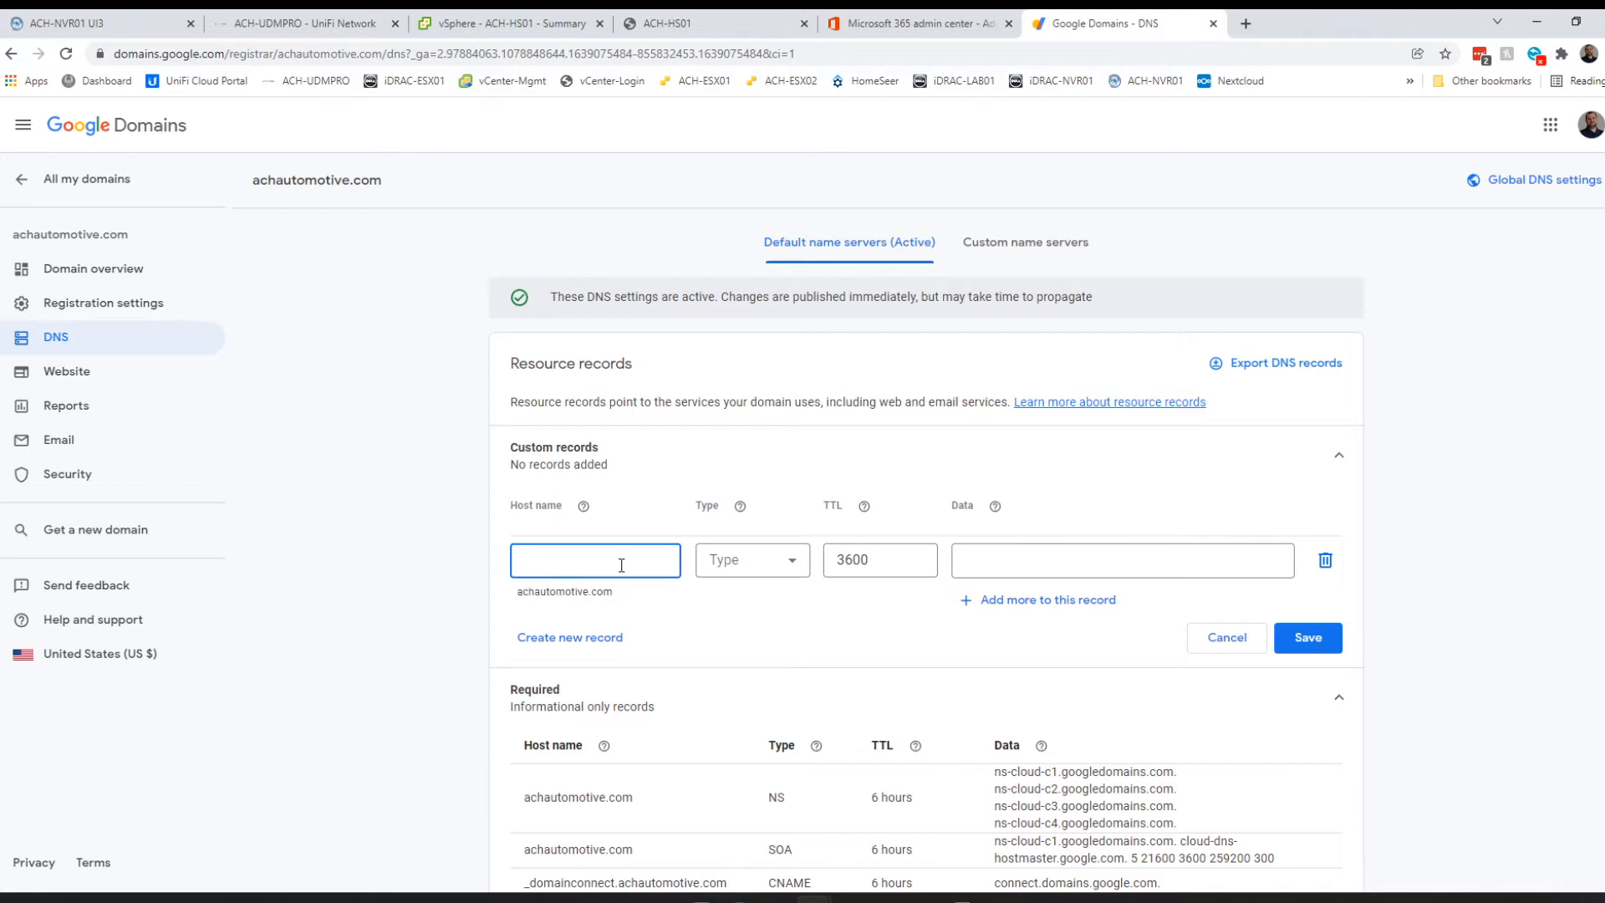
pyautogui.click(778, 559)
pyautogui.scroll(-3, 759, 640)
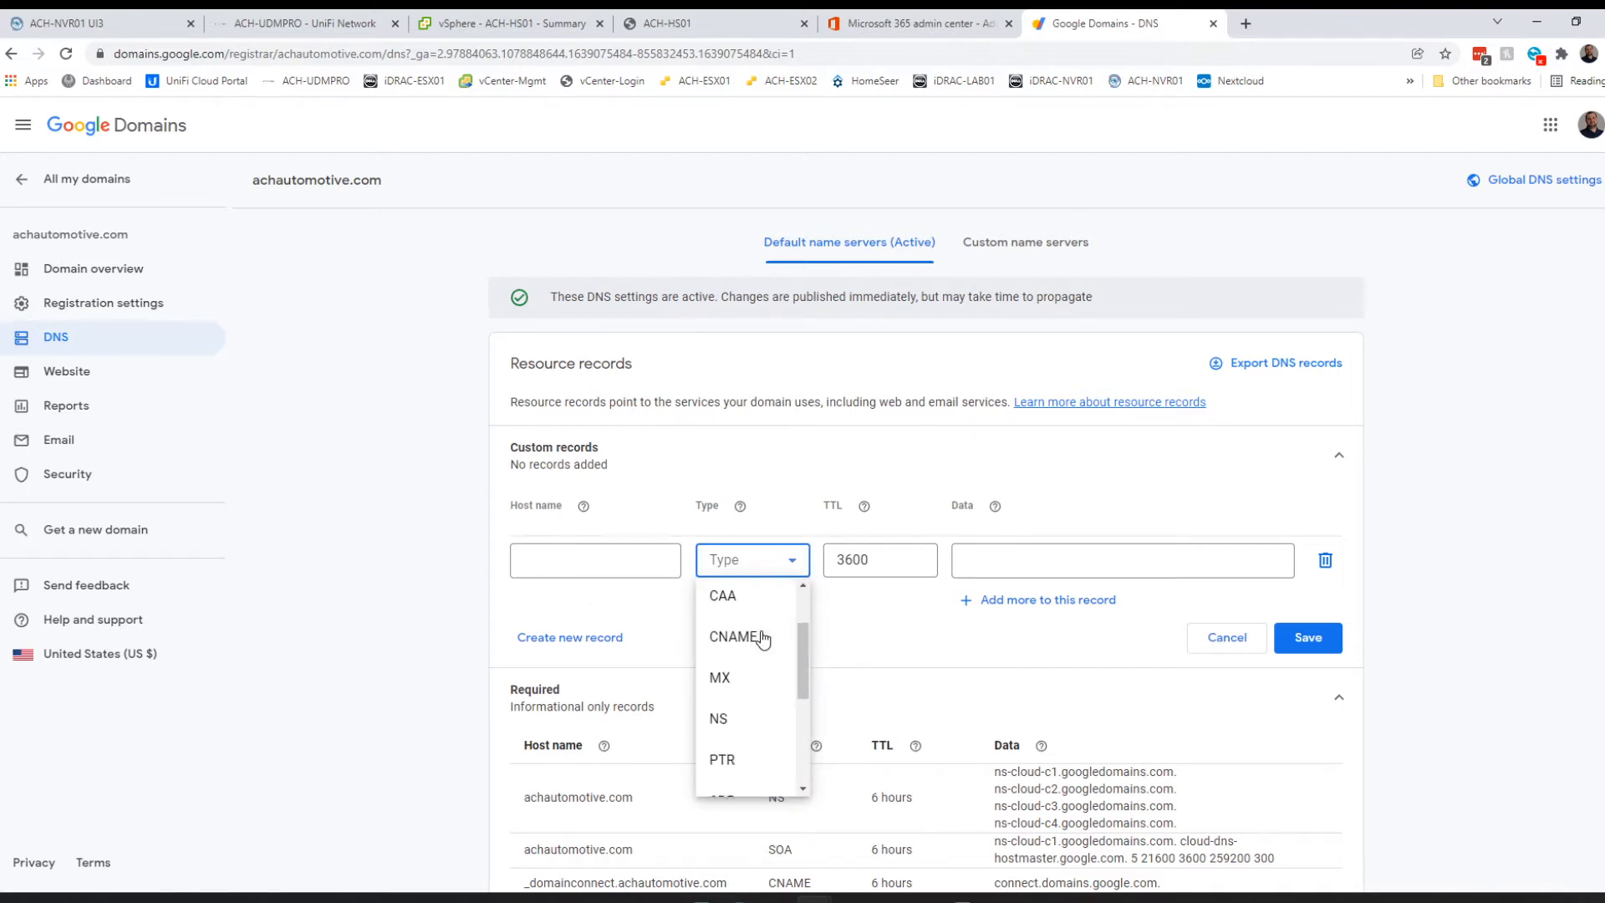
pyautogui.click(751, 679)
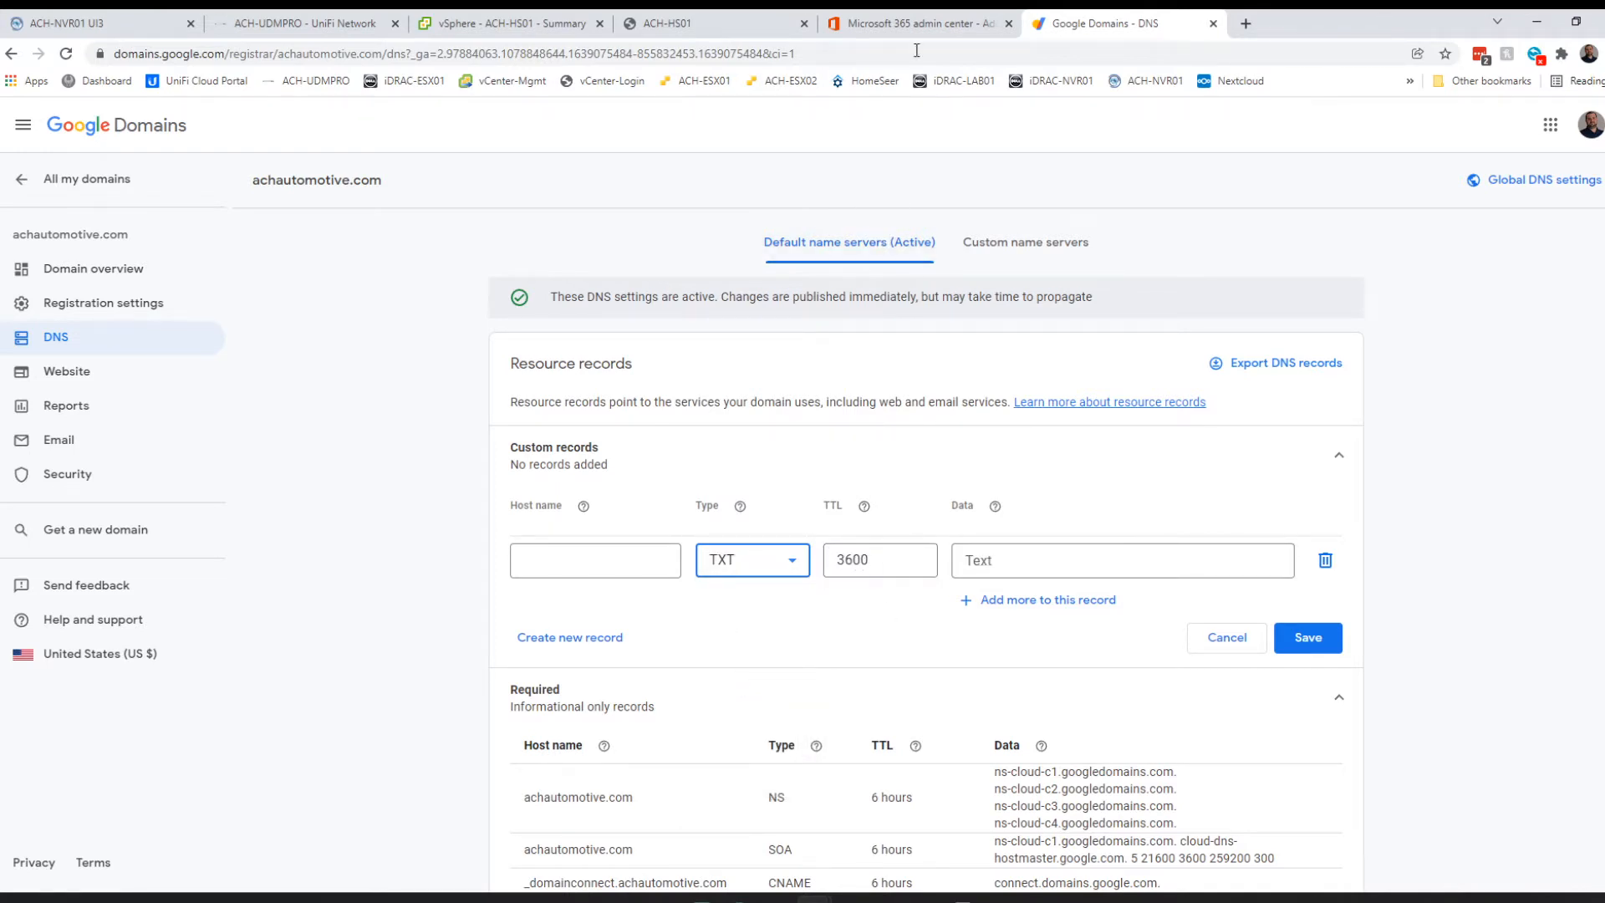
# Copy the TXT verification value from the Microsoft 365 admin center into the Google Domains TXT record's data and save the record.
pyautogui.click(892, 21)
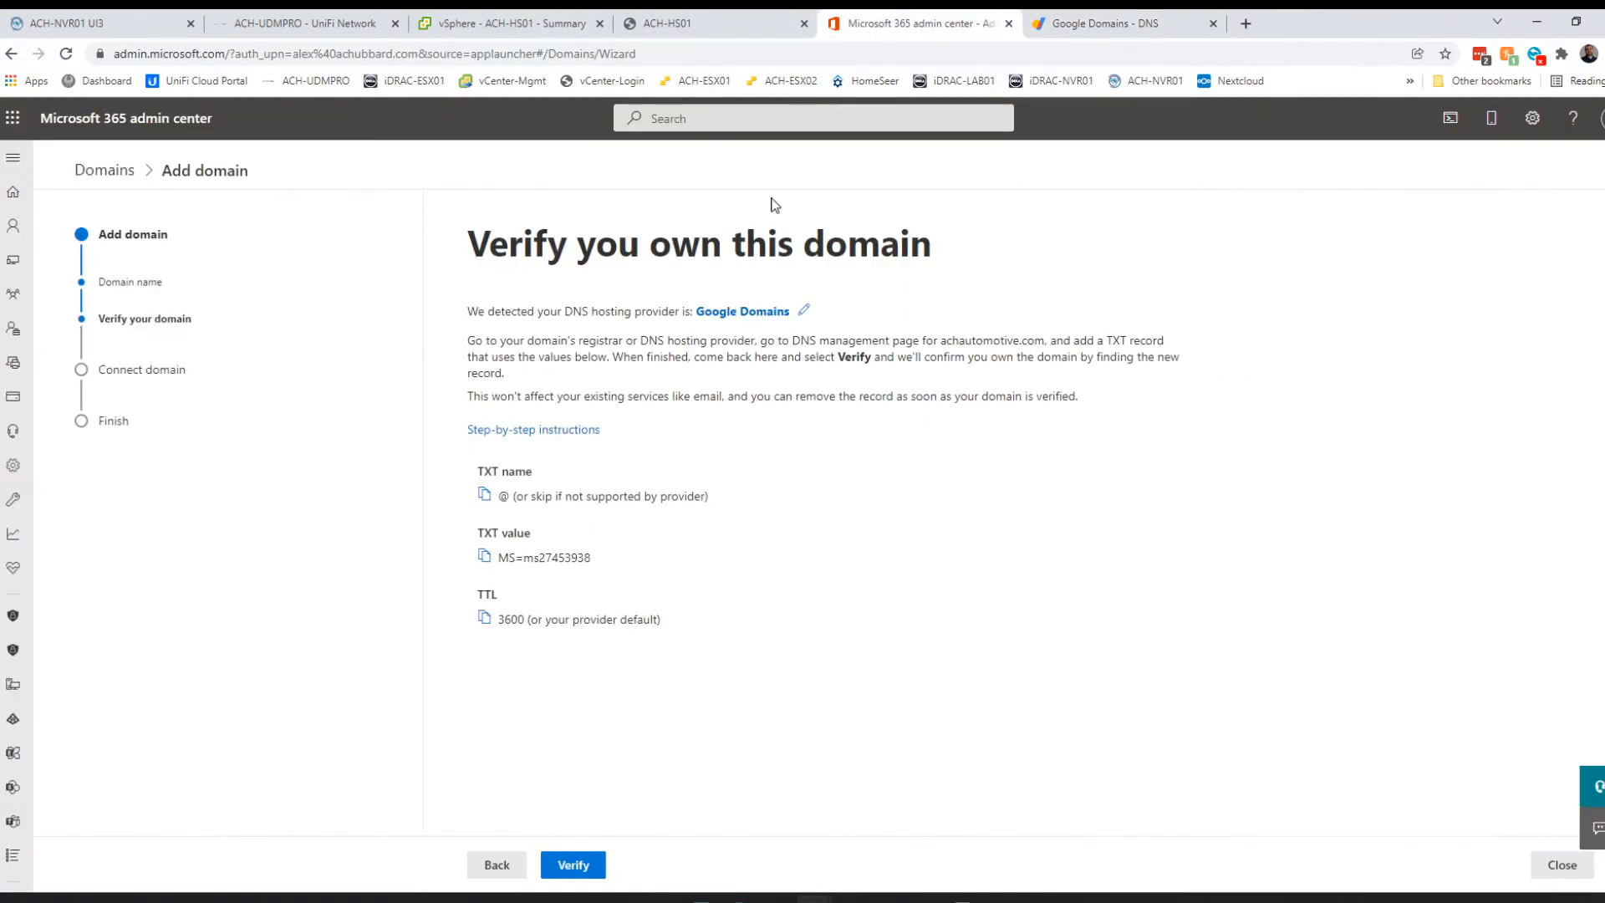
pyautogui.moveTo(586, 558); pyautogui.dragTo(502, 555)
pyautogui.rightClick(525, 558)
pyautogui.click(539, 570)
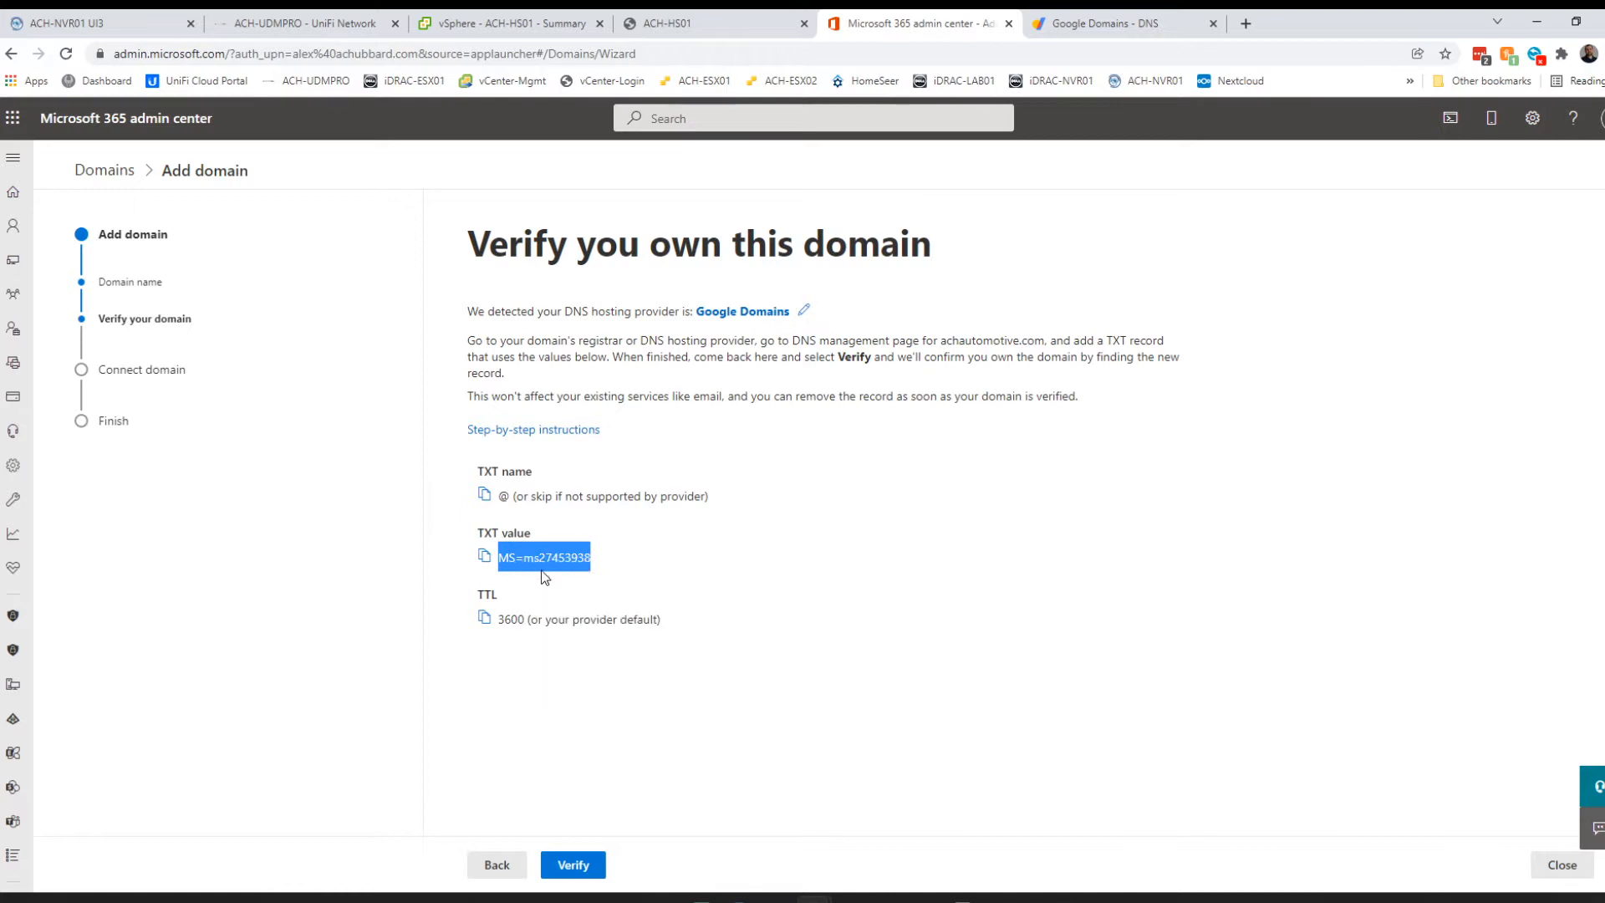
pyautogui.click(1147, 21)
pyautogui.click(1058, 552)
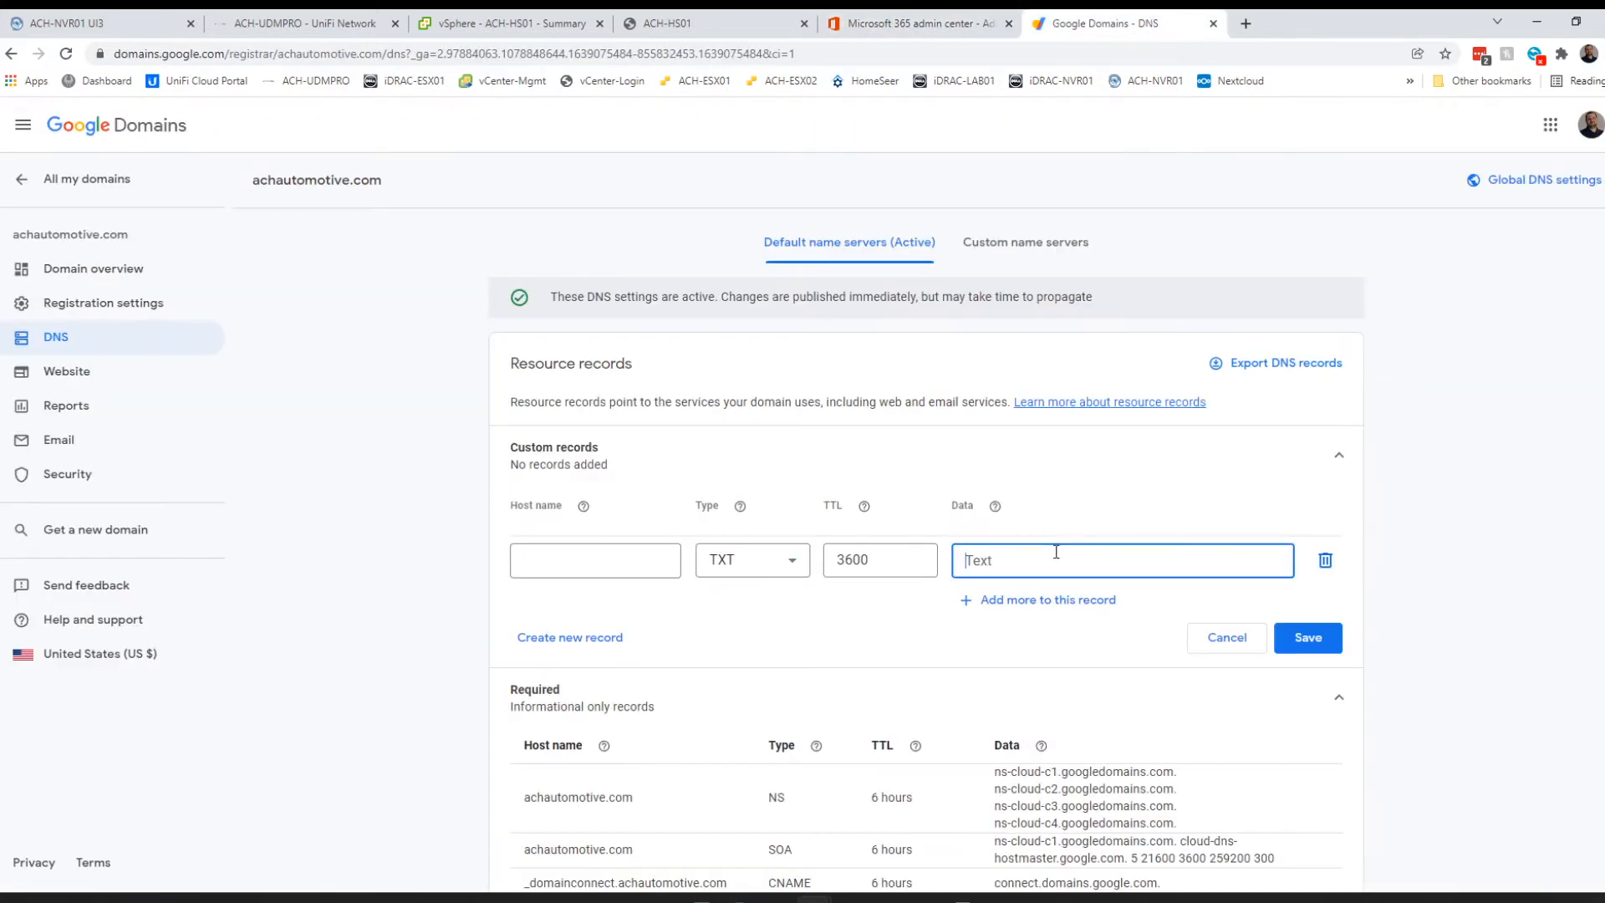
pyautogui.rightClick(1055, 552)
pyautogui.click(1085, 682)
pyautogui.click(1309, 641)
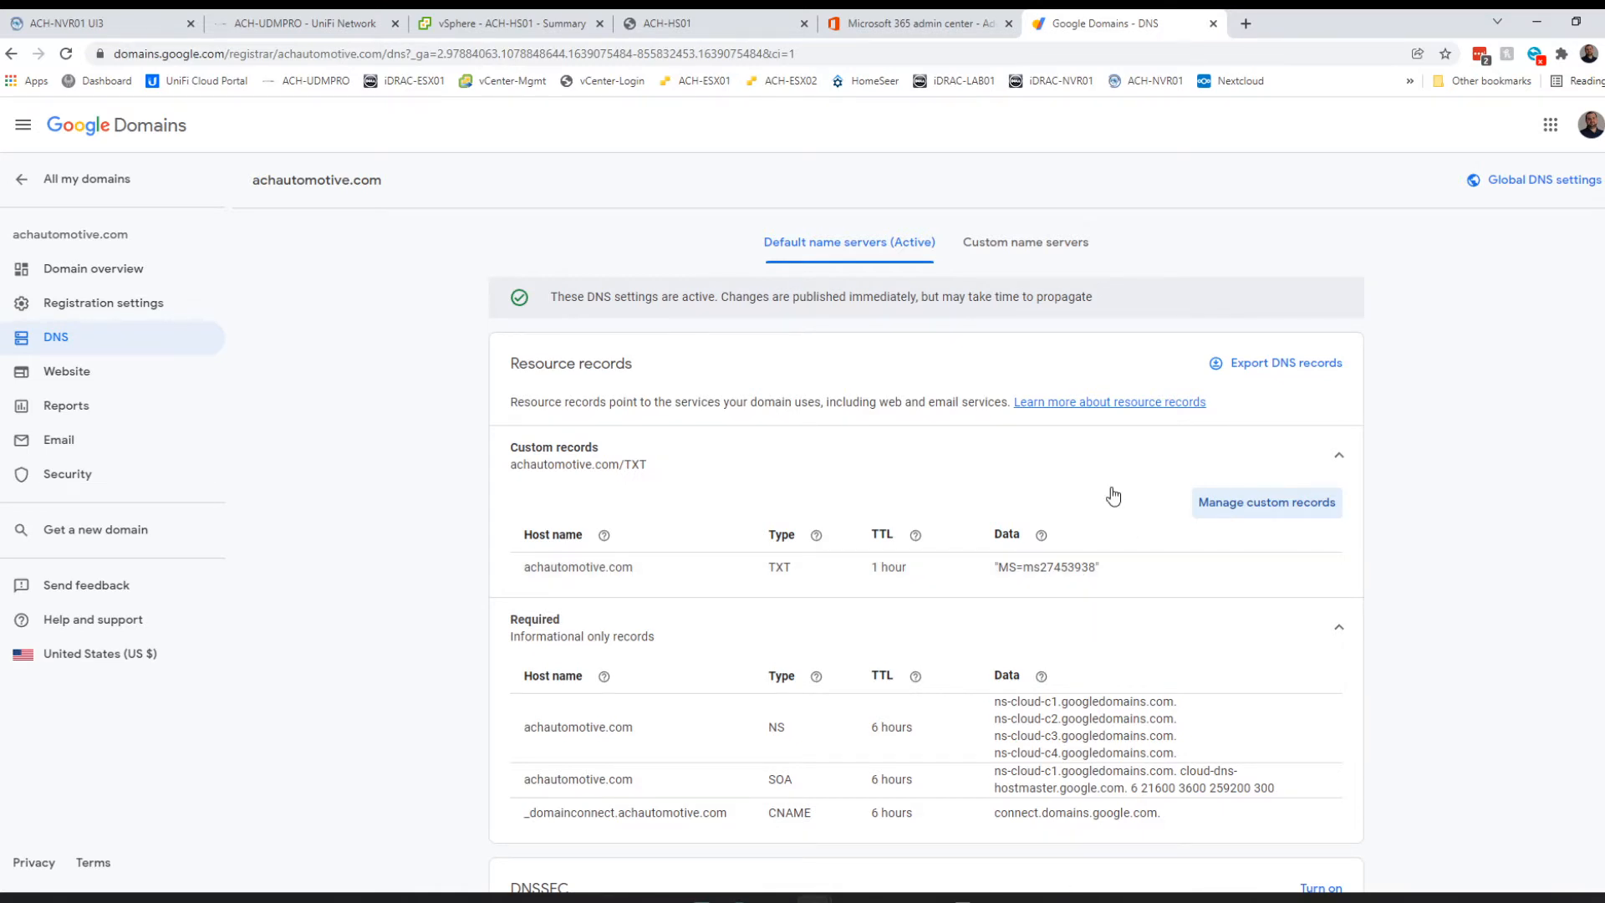
# Return to the Microsoft 365 admin center, verify ownership of the domain and continue with adding your own DNS records.
pyautogui.click(918, 28)
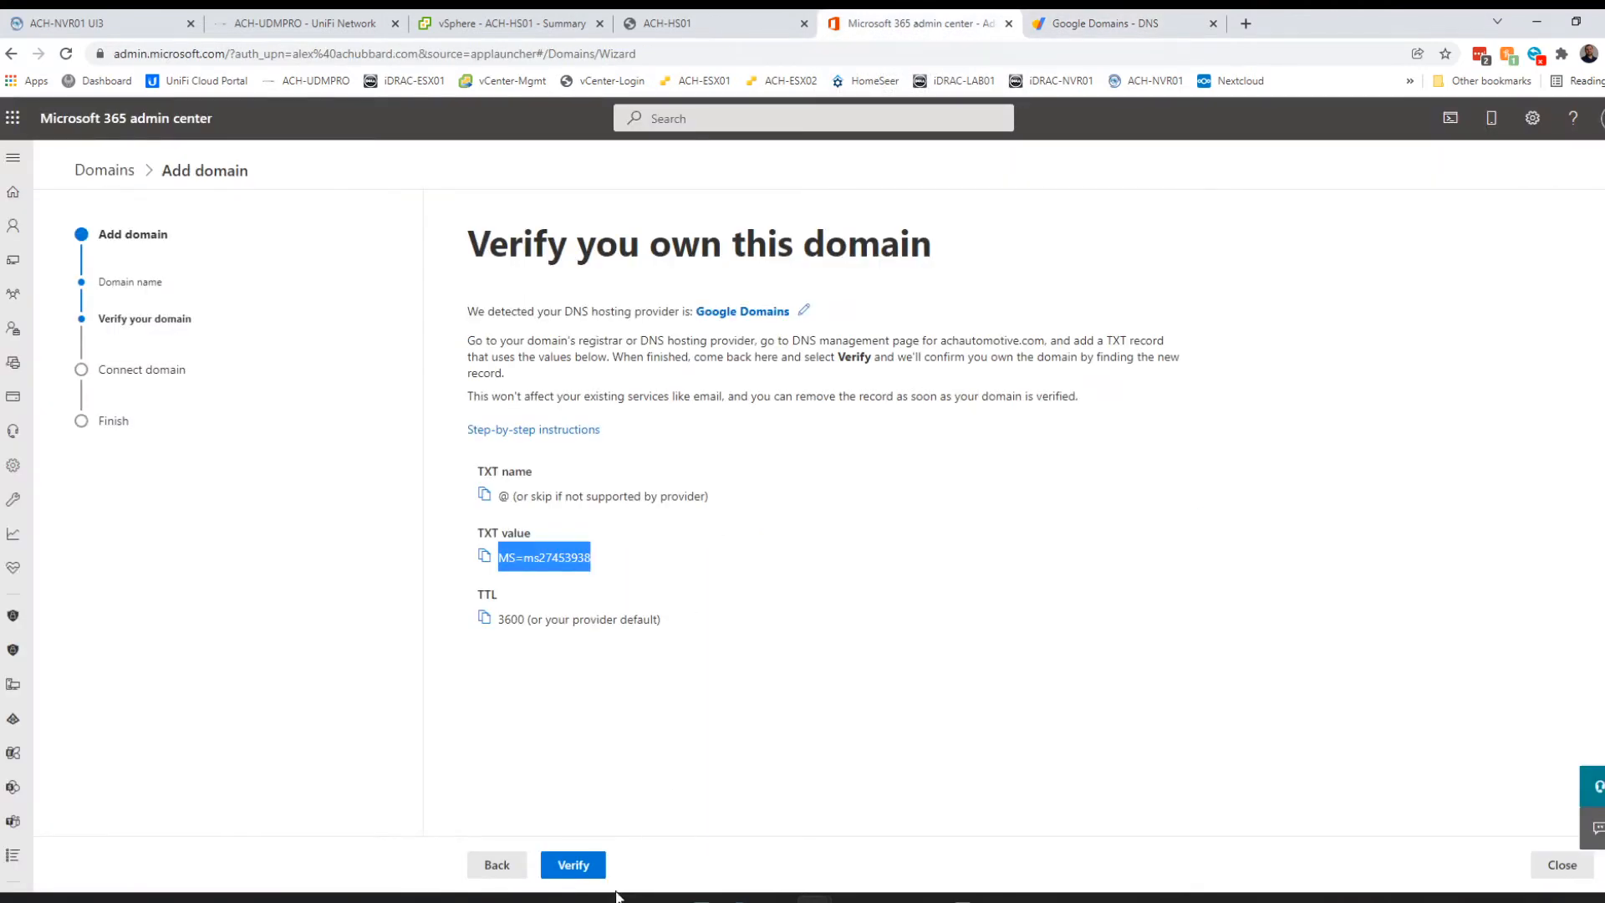
pyautogui.click(588, 869)
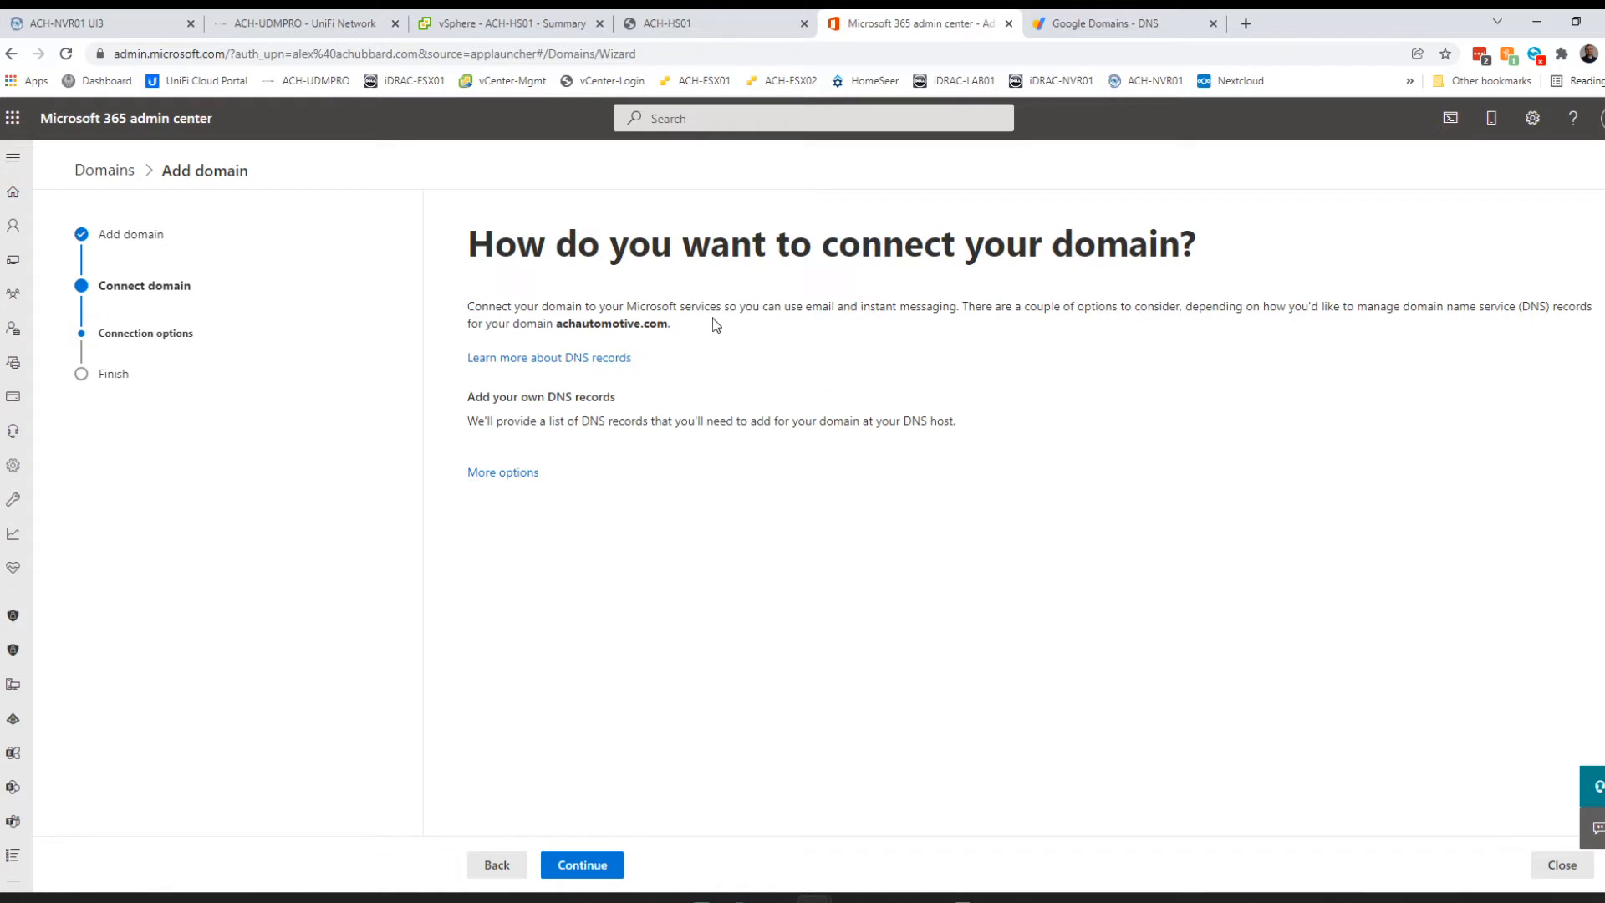
pyautogui.click(591, 874)
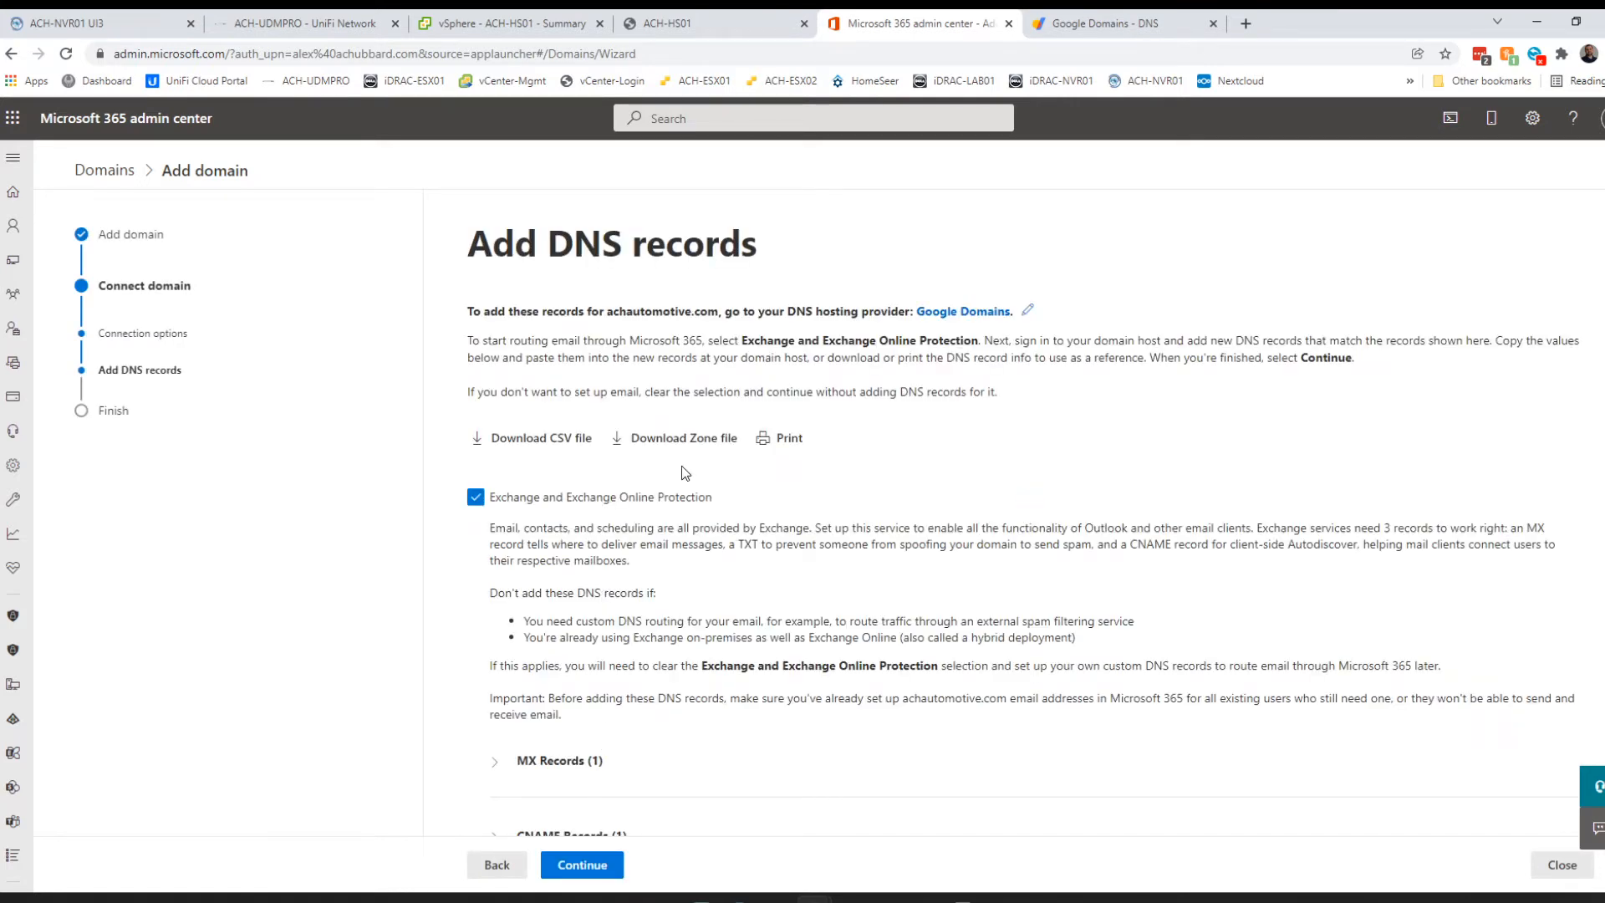
# Review the Exchange DNS record requirements, expand the MX record and copy the address it points to.
pyautogui.scroll(-2, 792, 573)
pyautogui.scroll(2, 790, 570)
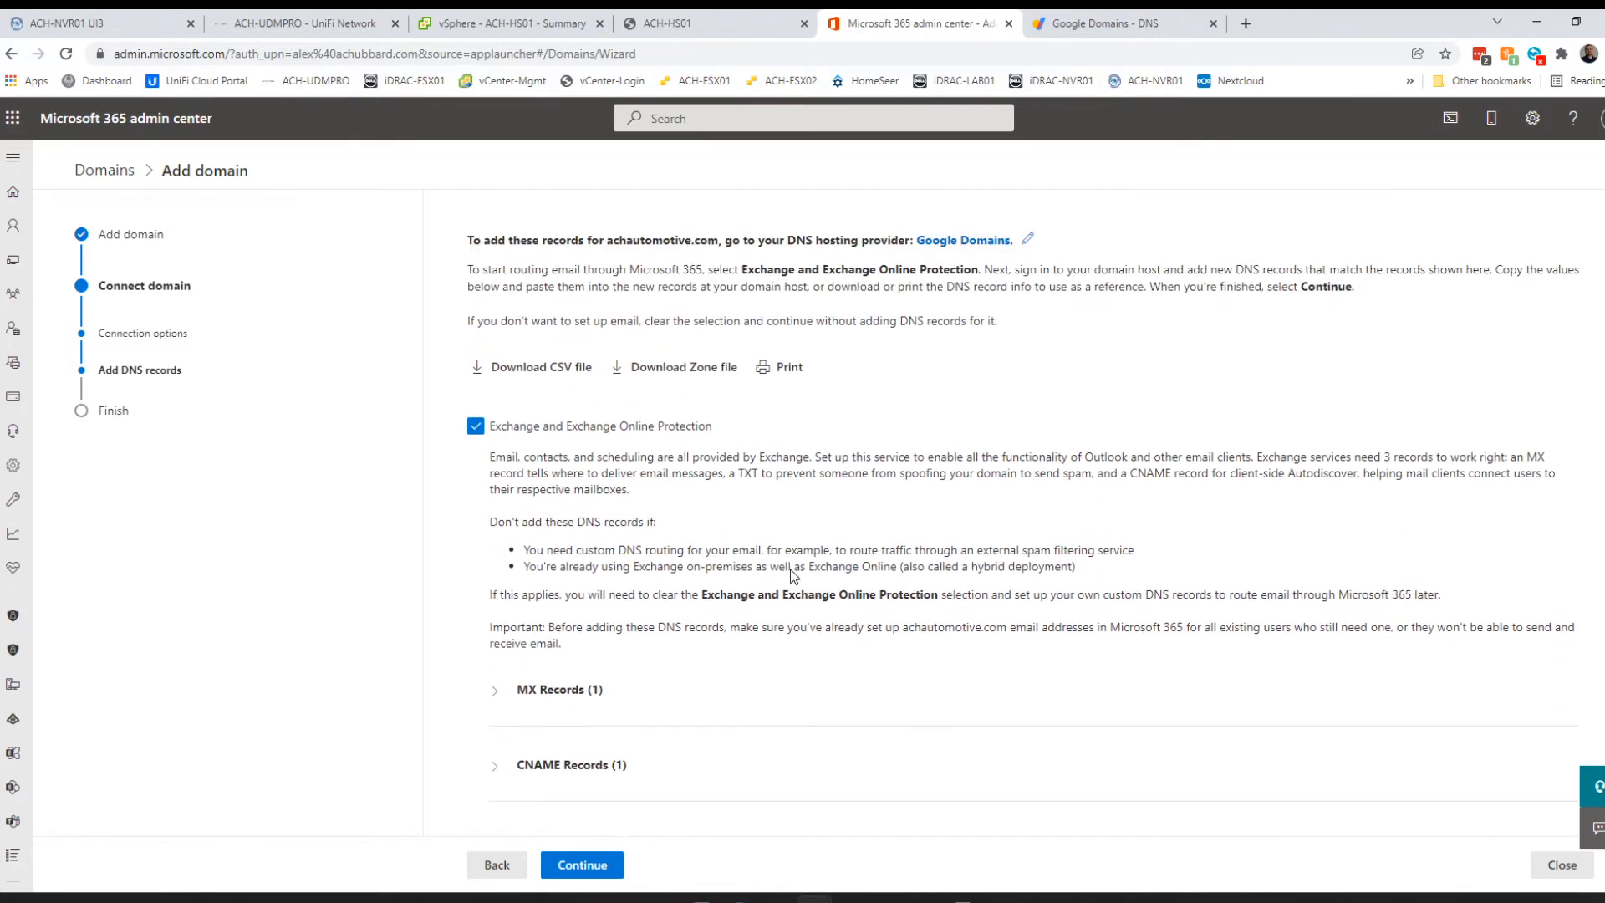
pyautogui.scroll(-3, 788, 465)
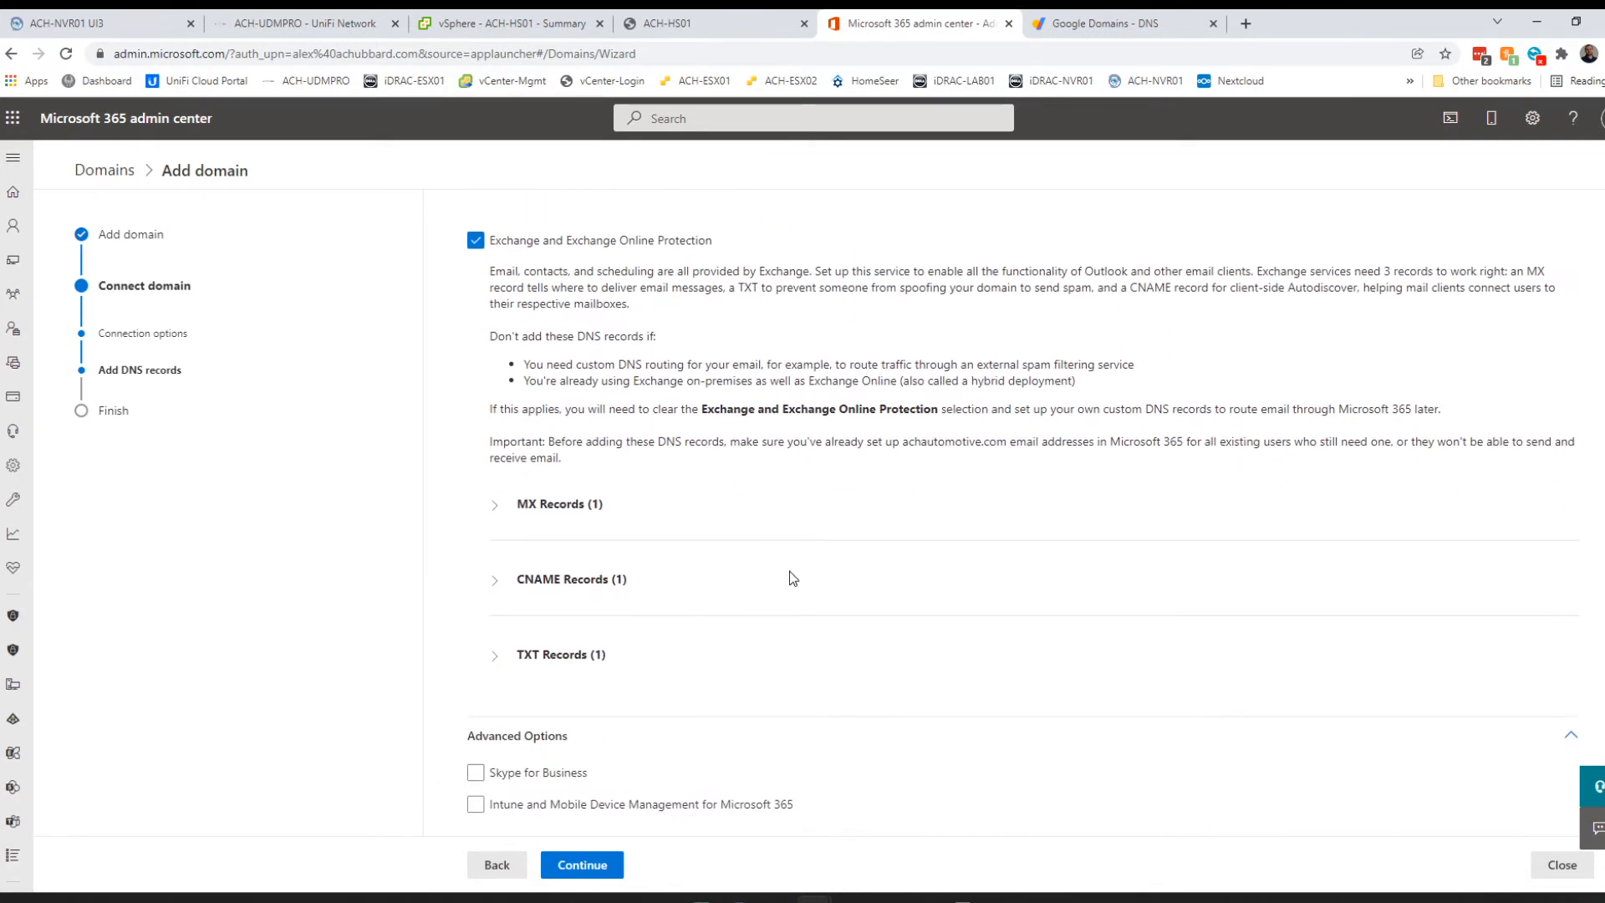
pyautogui.scroll(-1, 789, 570)
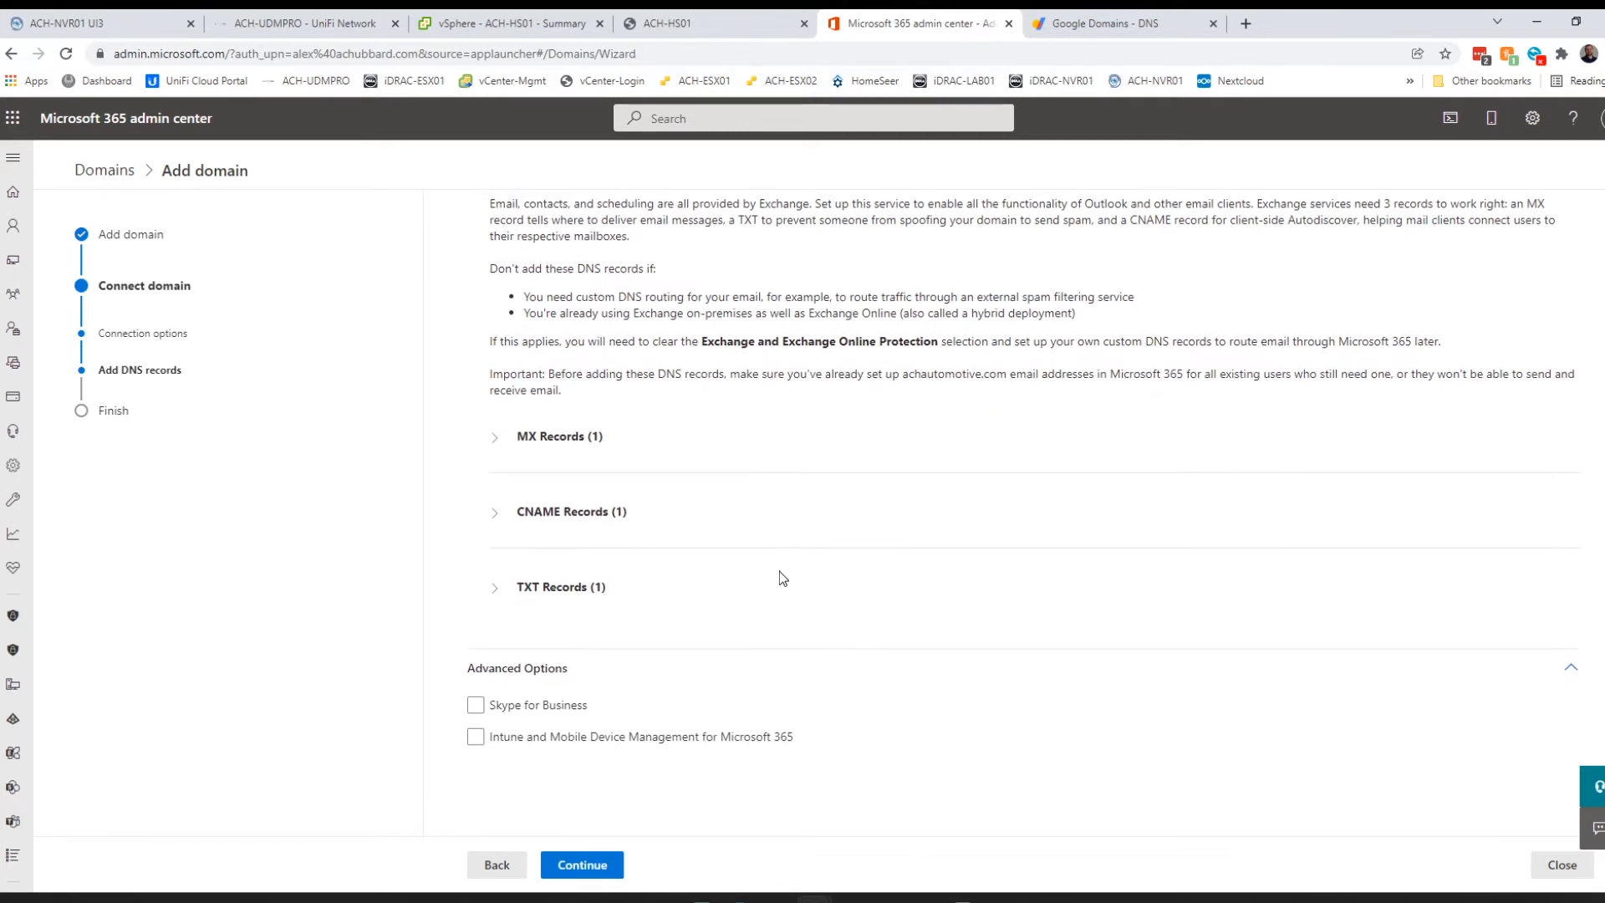
pyautogui.scroll(2, 778, 574)
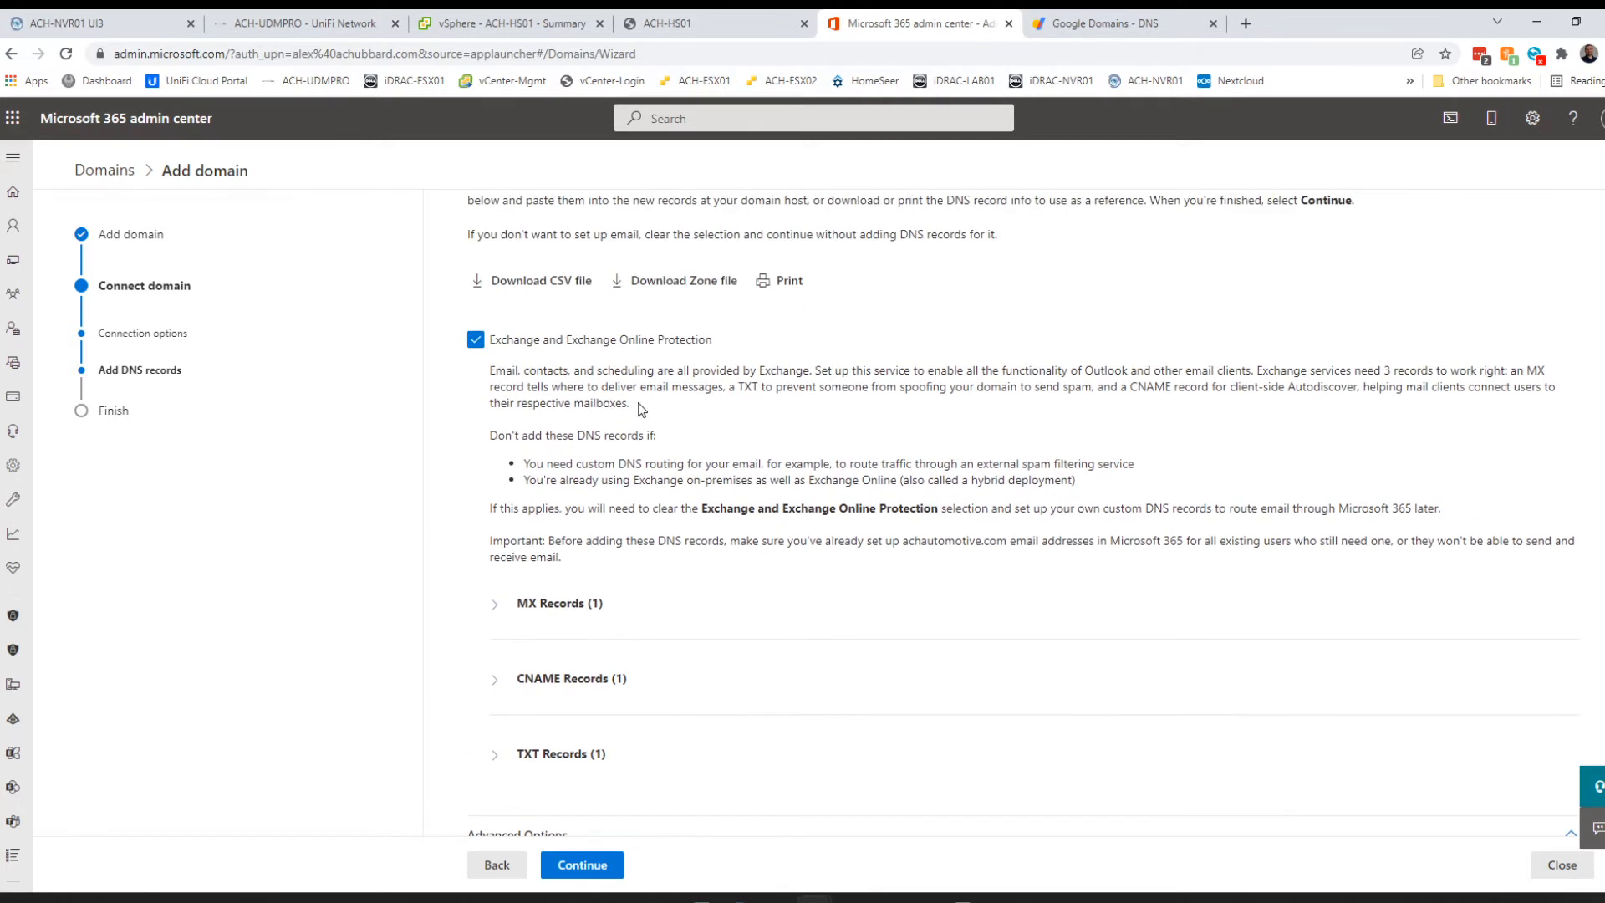
pyautogui.scroll(-1, 709, 610)
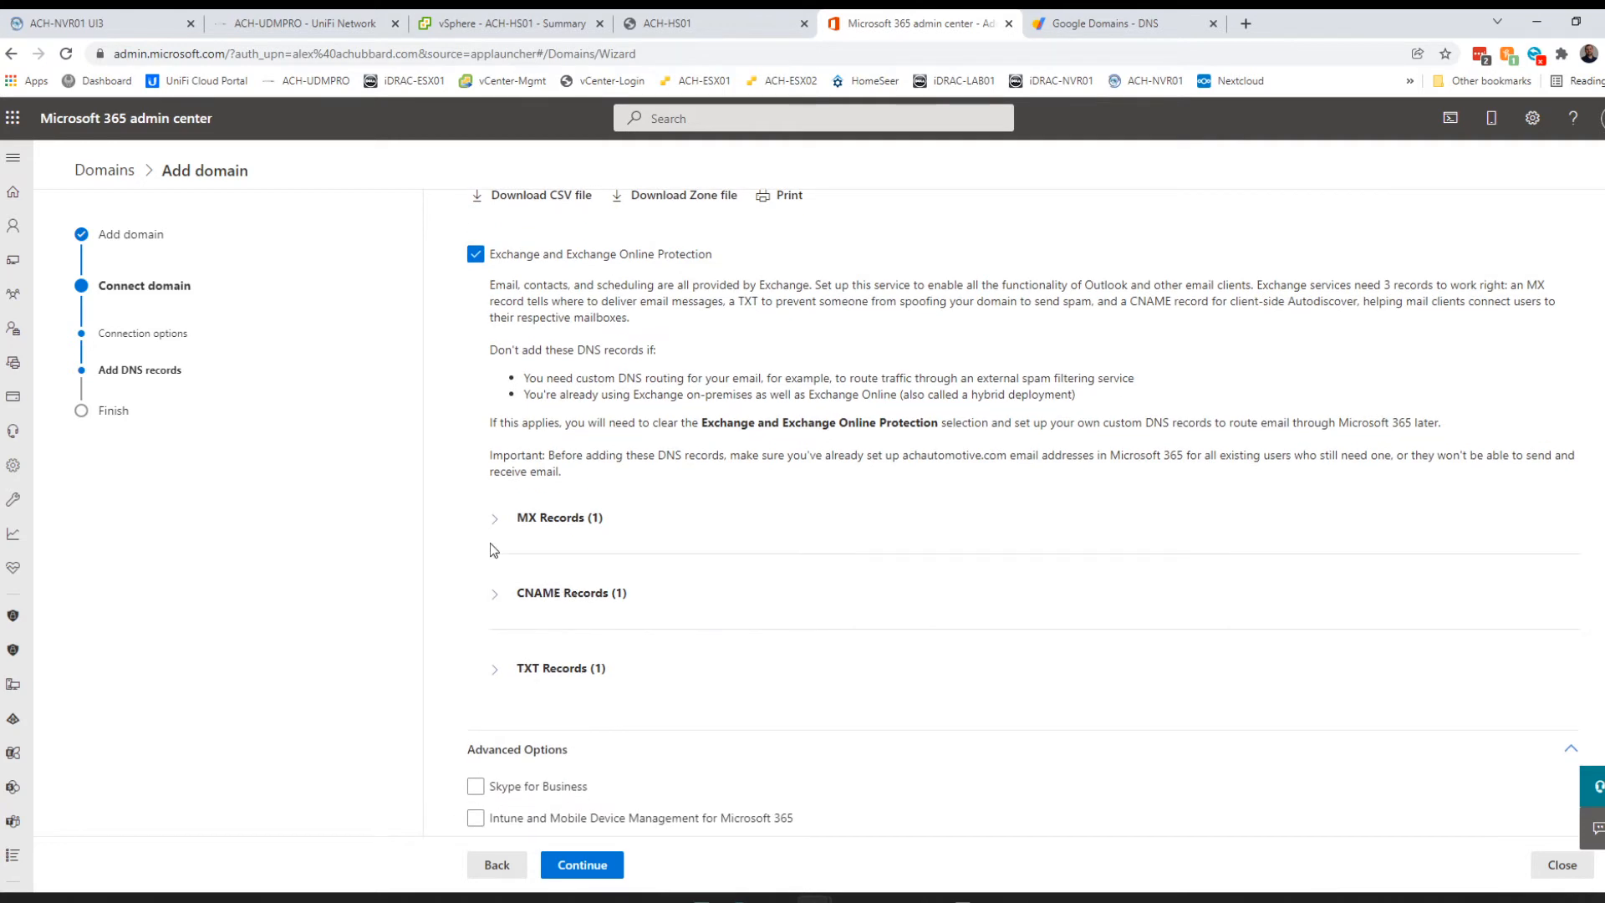
pyautogui.scroll(-1, 501, 523)
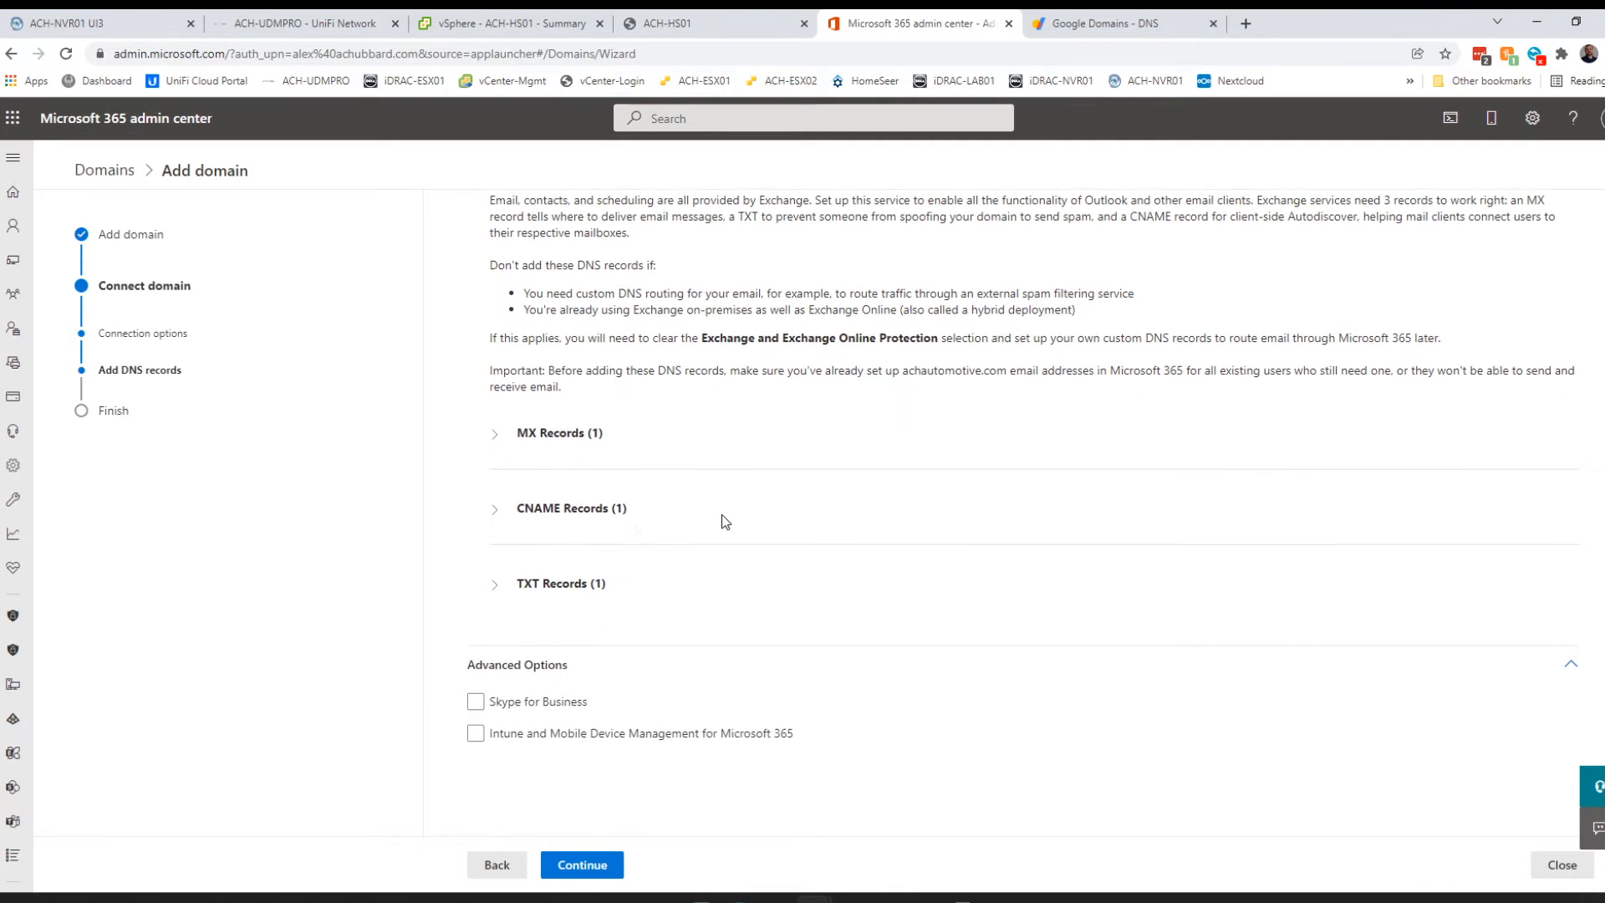
pyautogui.click(495, 433)
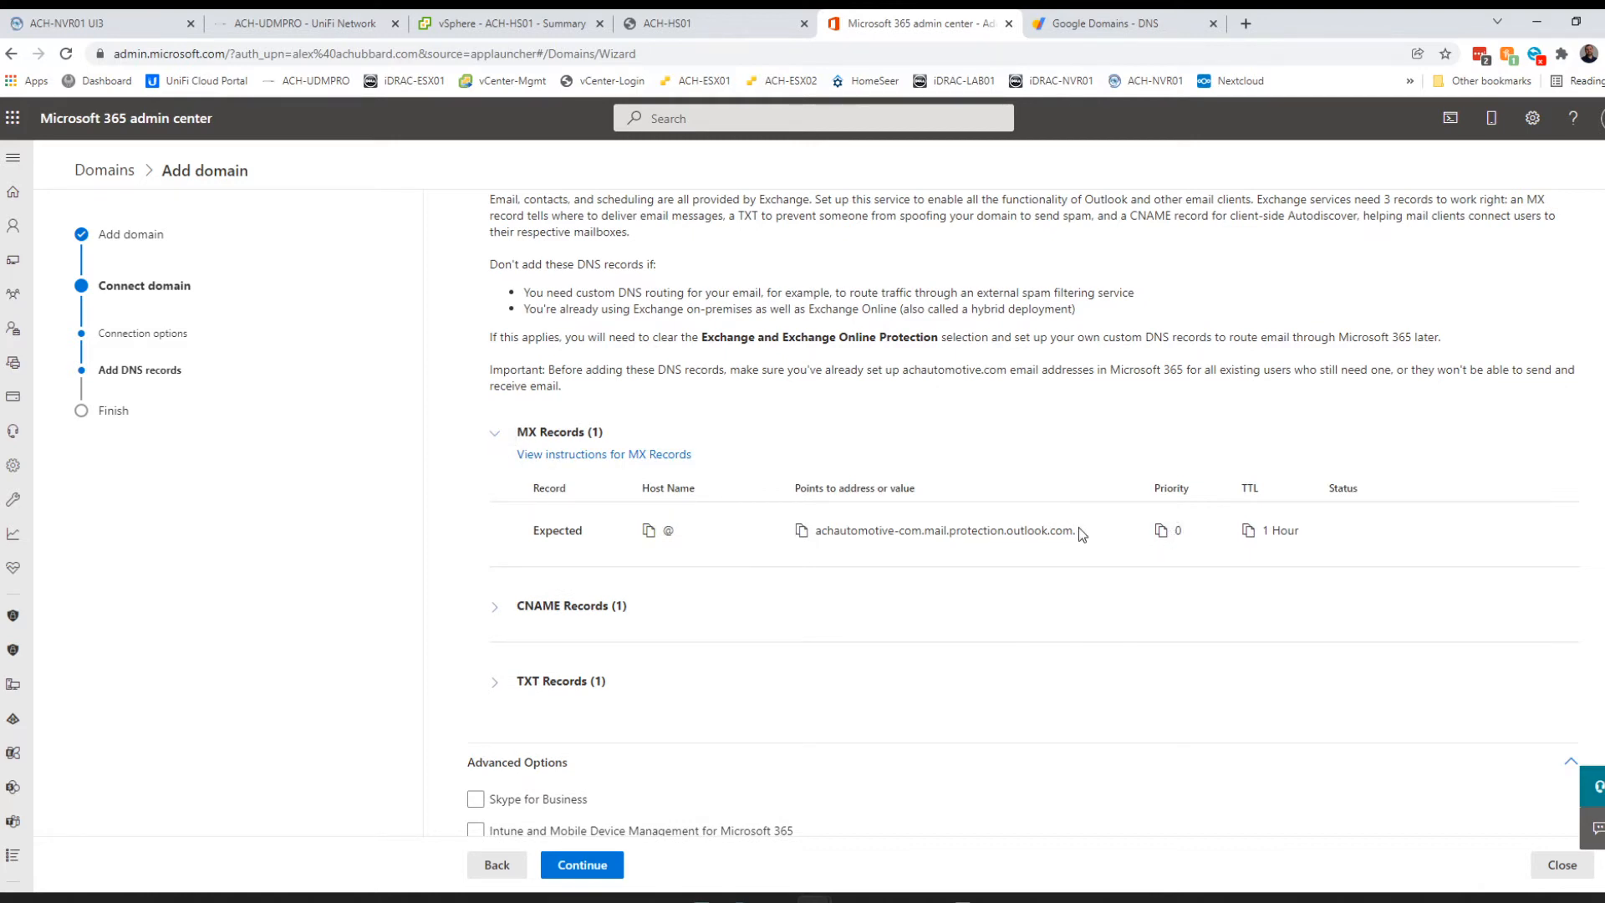
pyautogui.moveTo(1078, 536); pyautogui.dragTo(825, 533)
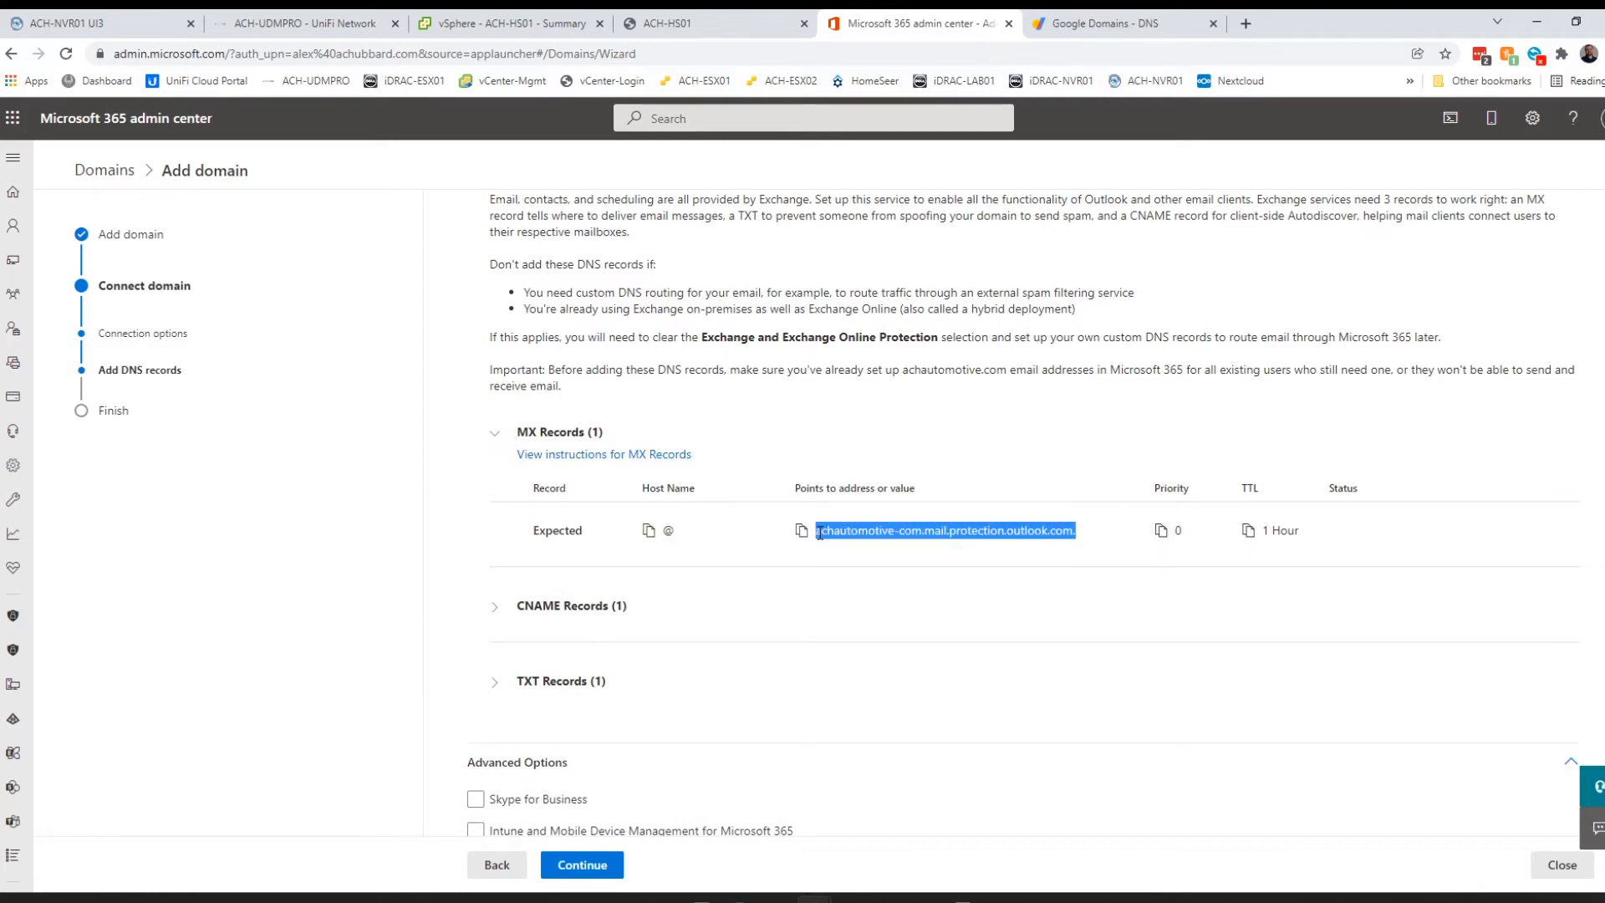
pyautogui.rightClick(819, 534)
pyautogui.click(846, 545)
# In Google Domains, add an MX custom record with a blank host name and data "0 achautomotive-com.mail.protection.outlook.com.".
pyautogui.click(1104, 23)
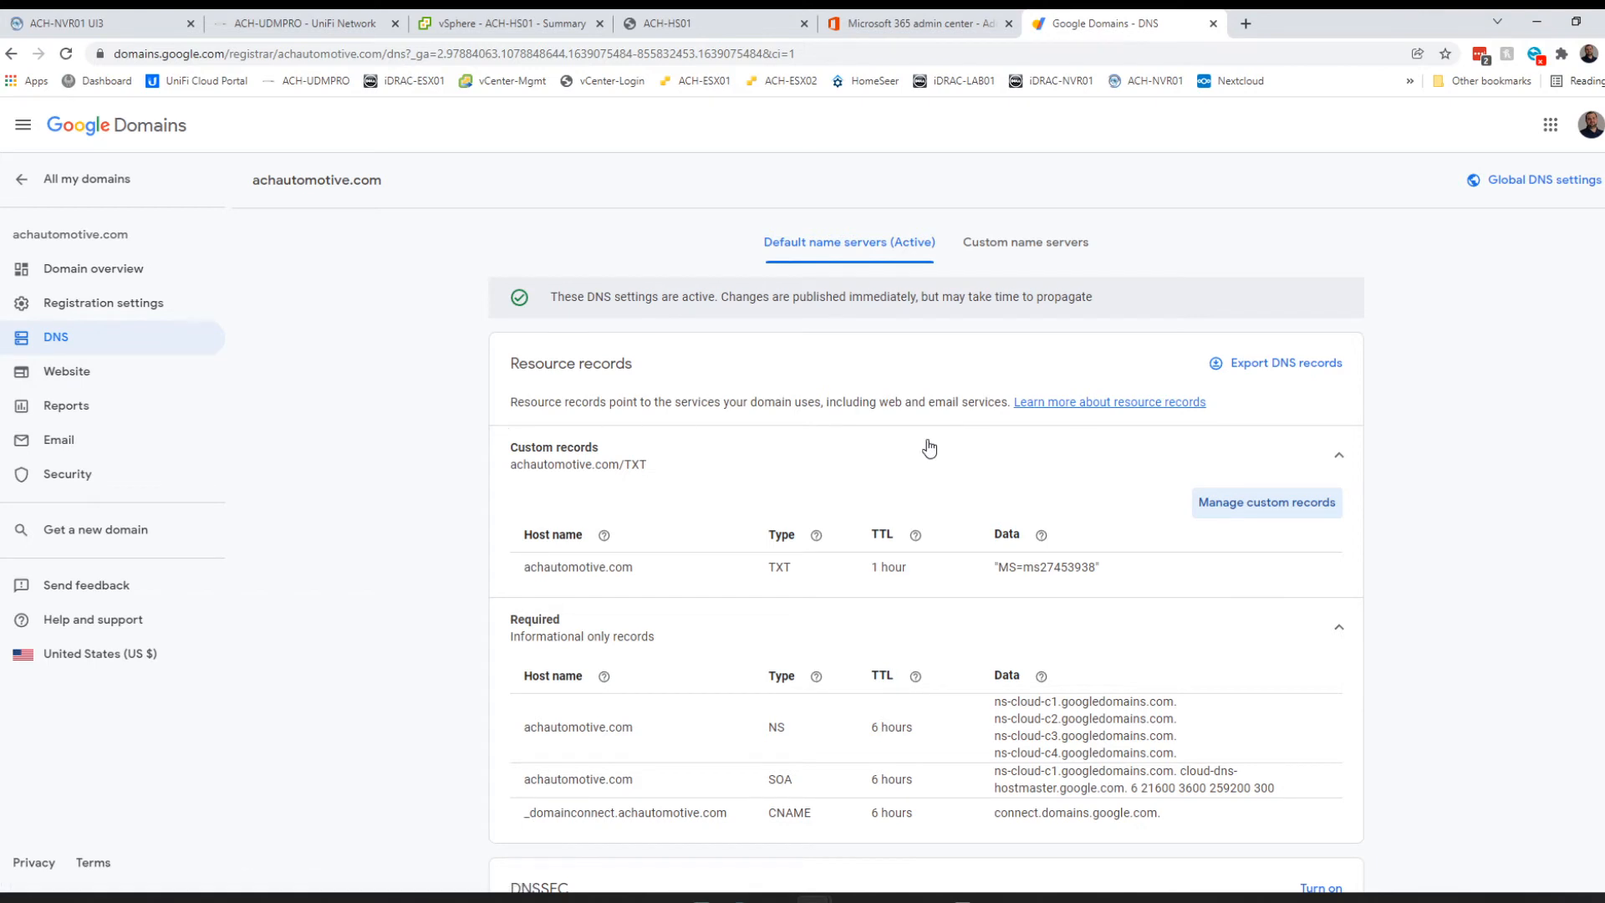
pyautogui.click(1280, 515)
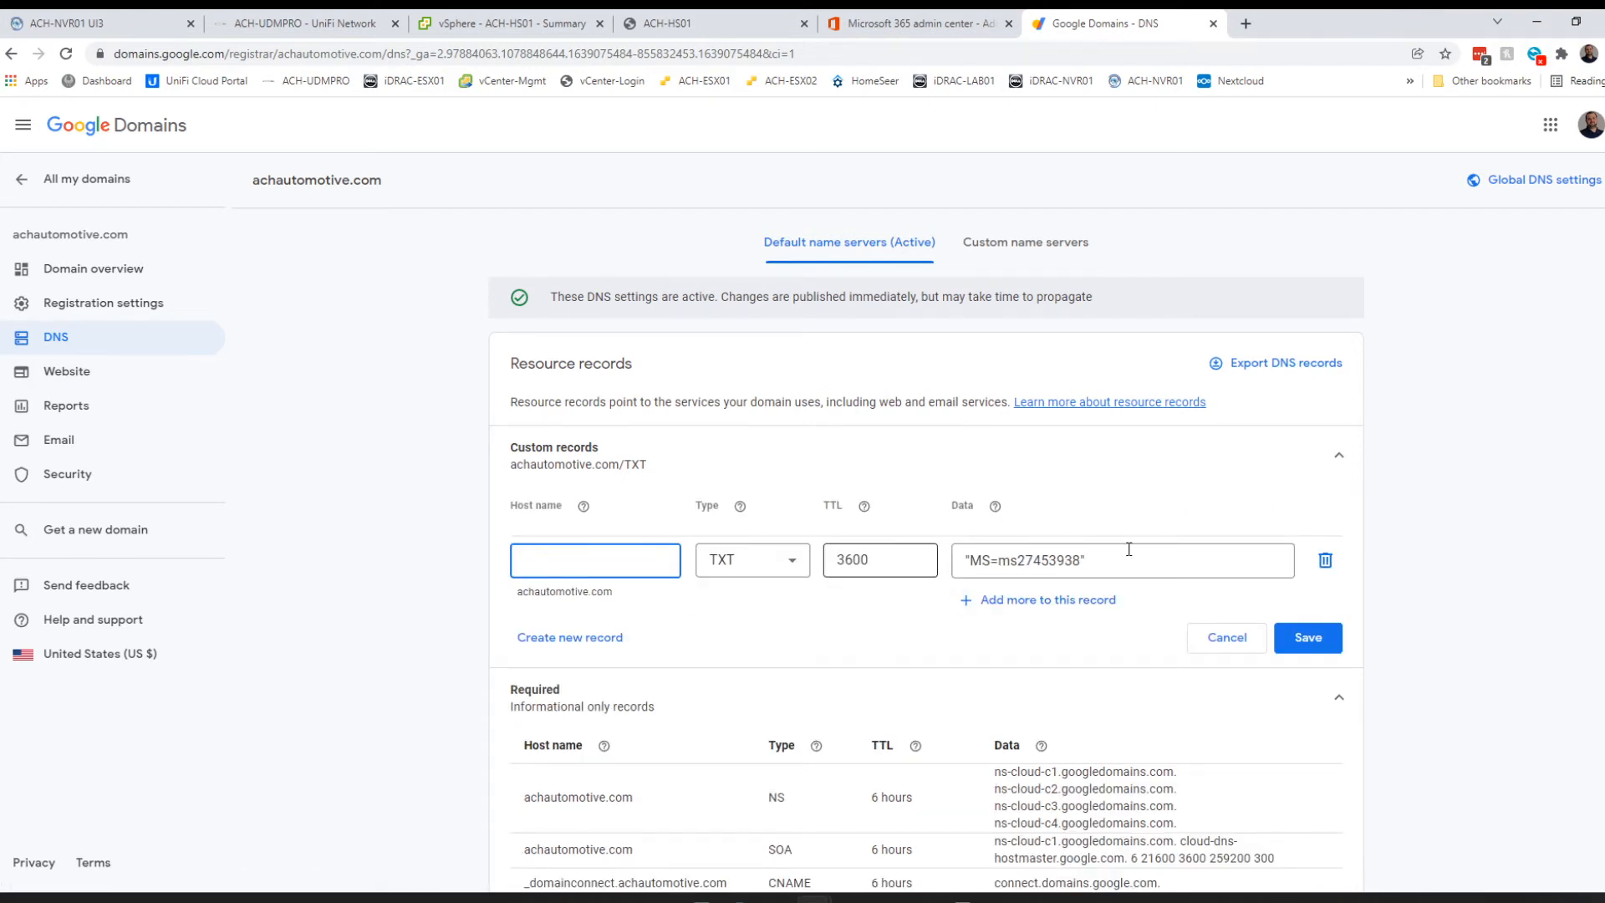
pyautogui.click(576, 640)
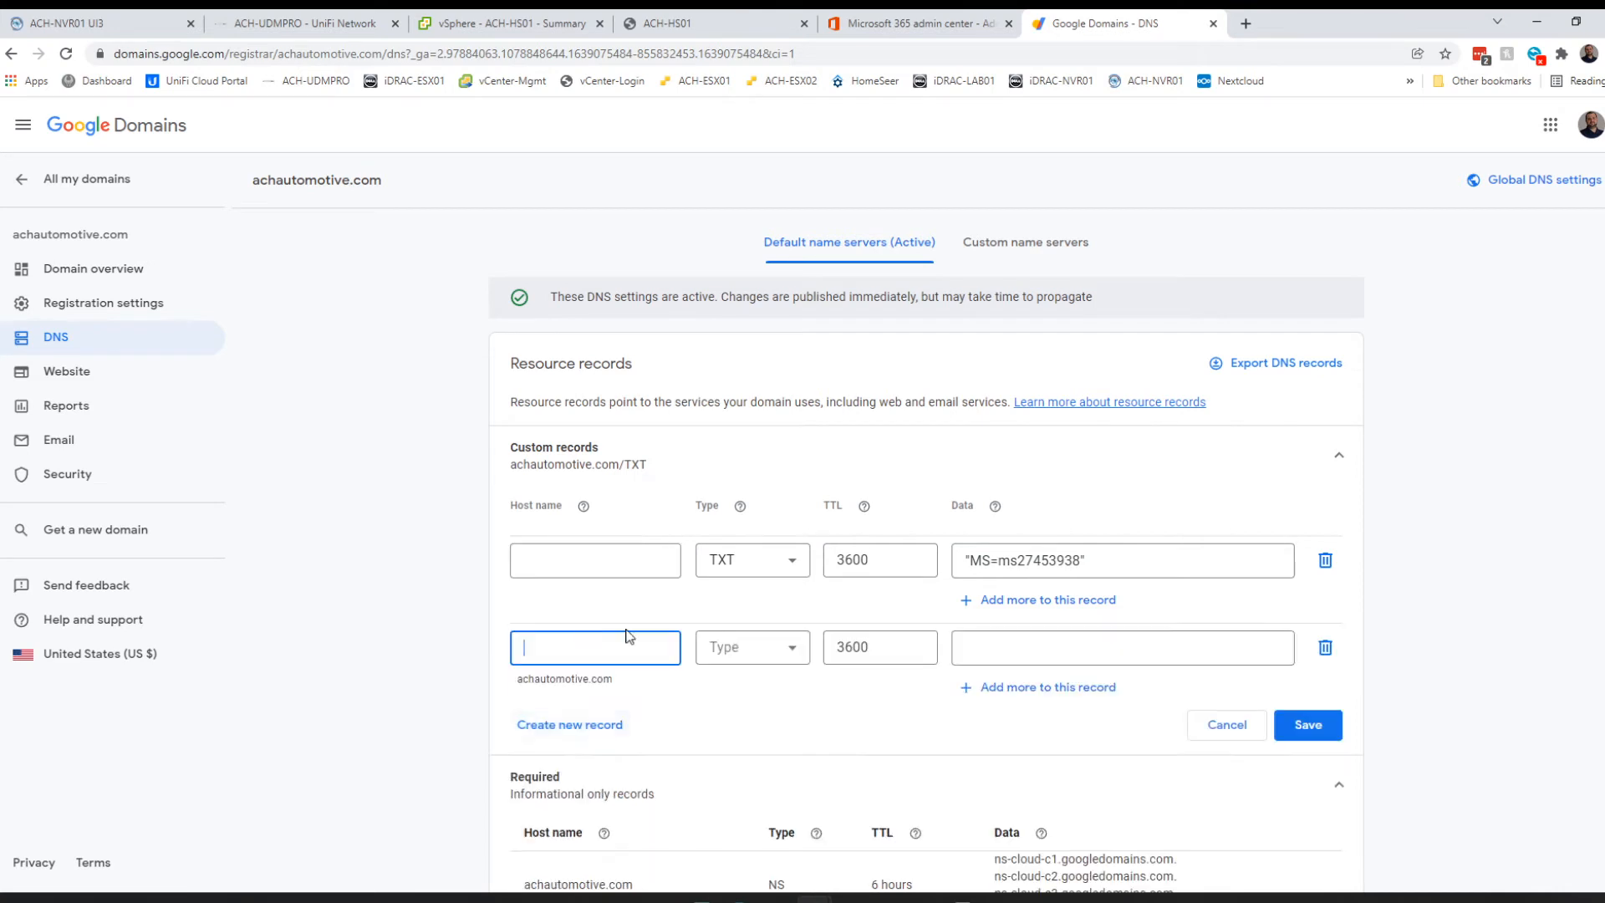
pyautogui.click(778, 645)
pyautogui.scroll(-3, 753, 669)
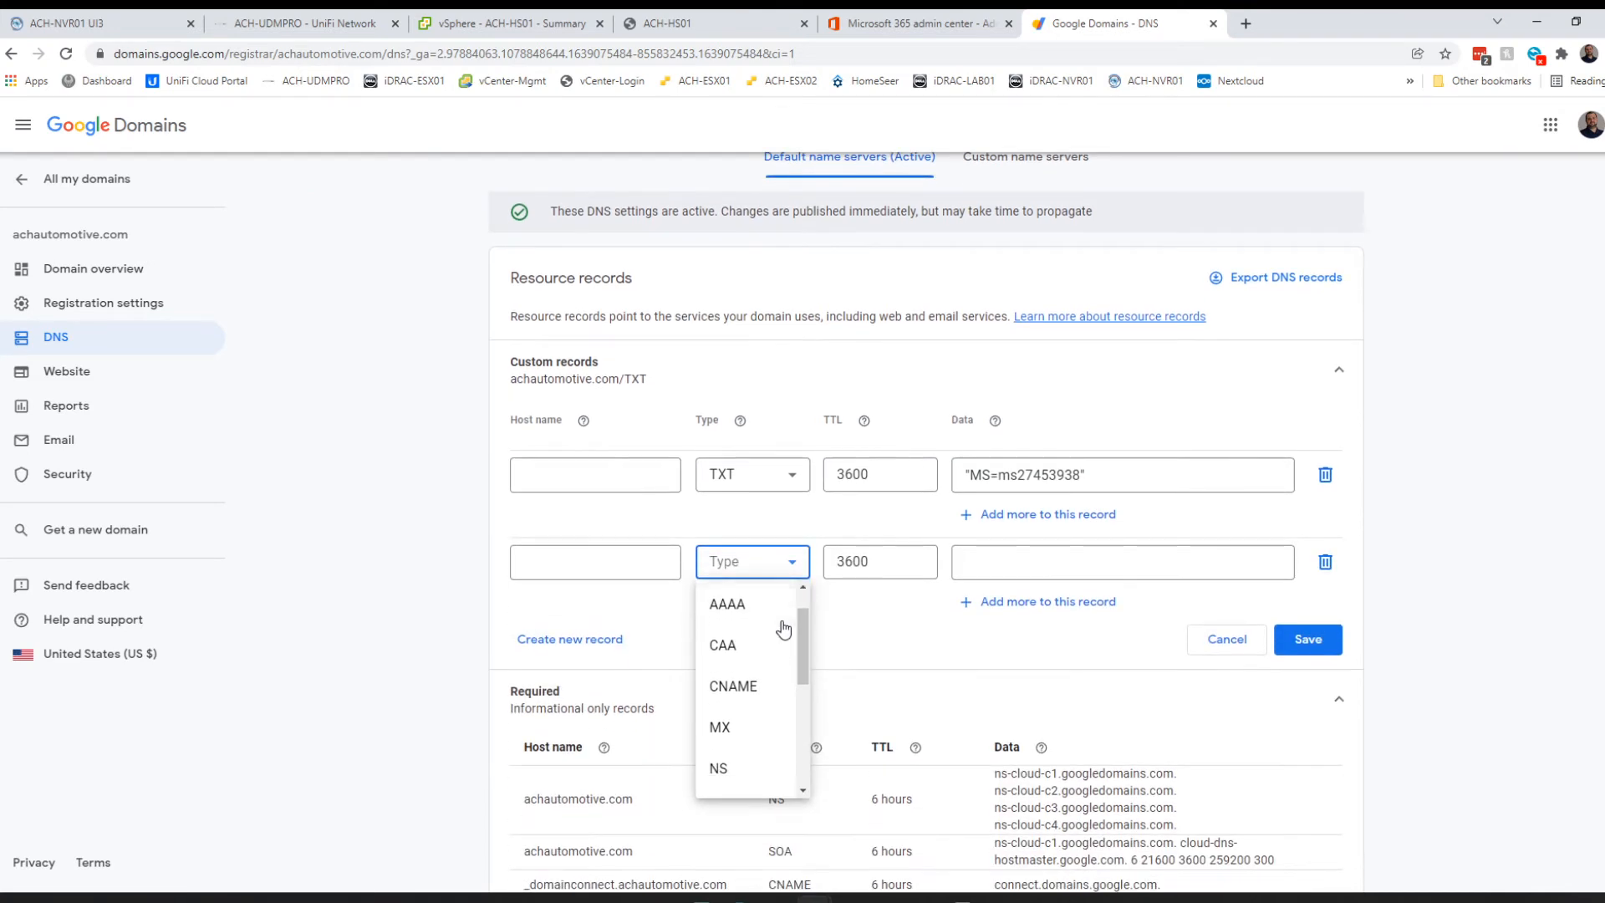
pyautogui.click(726, 678)
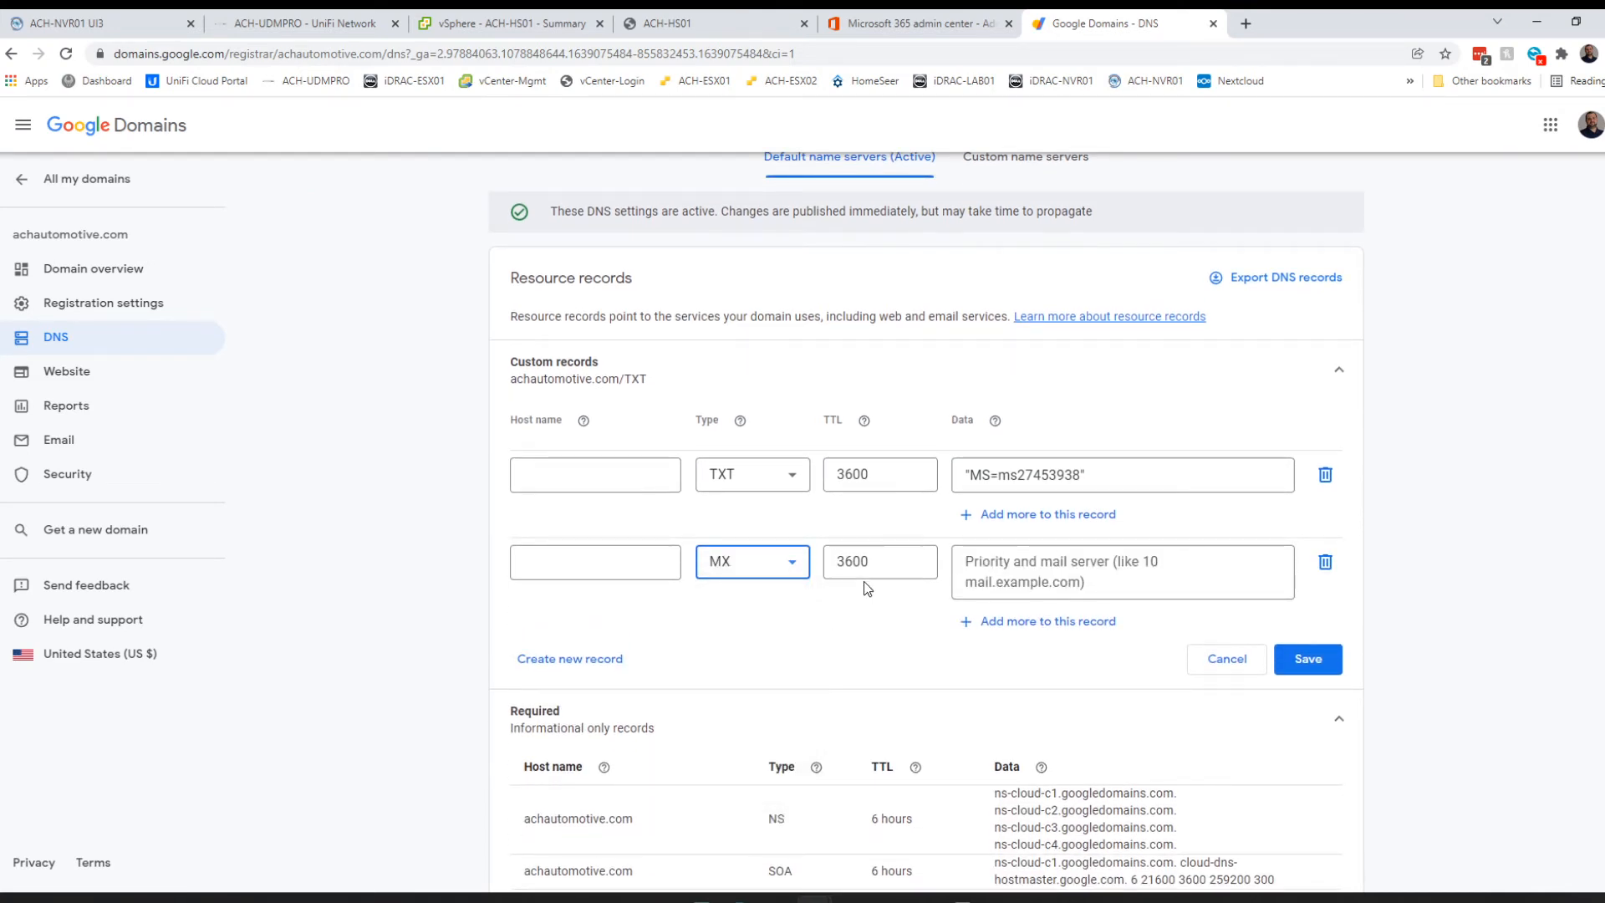
pyautogui.click(995, 569)
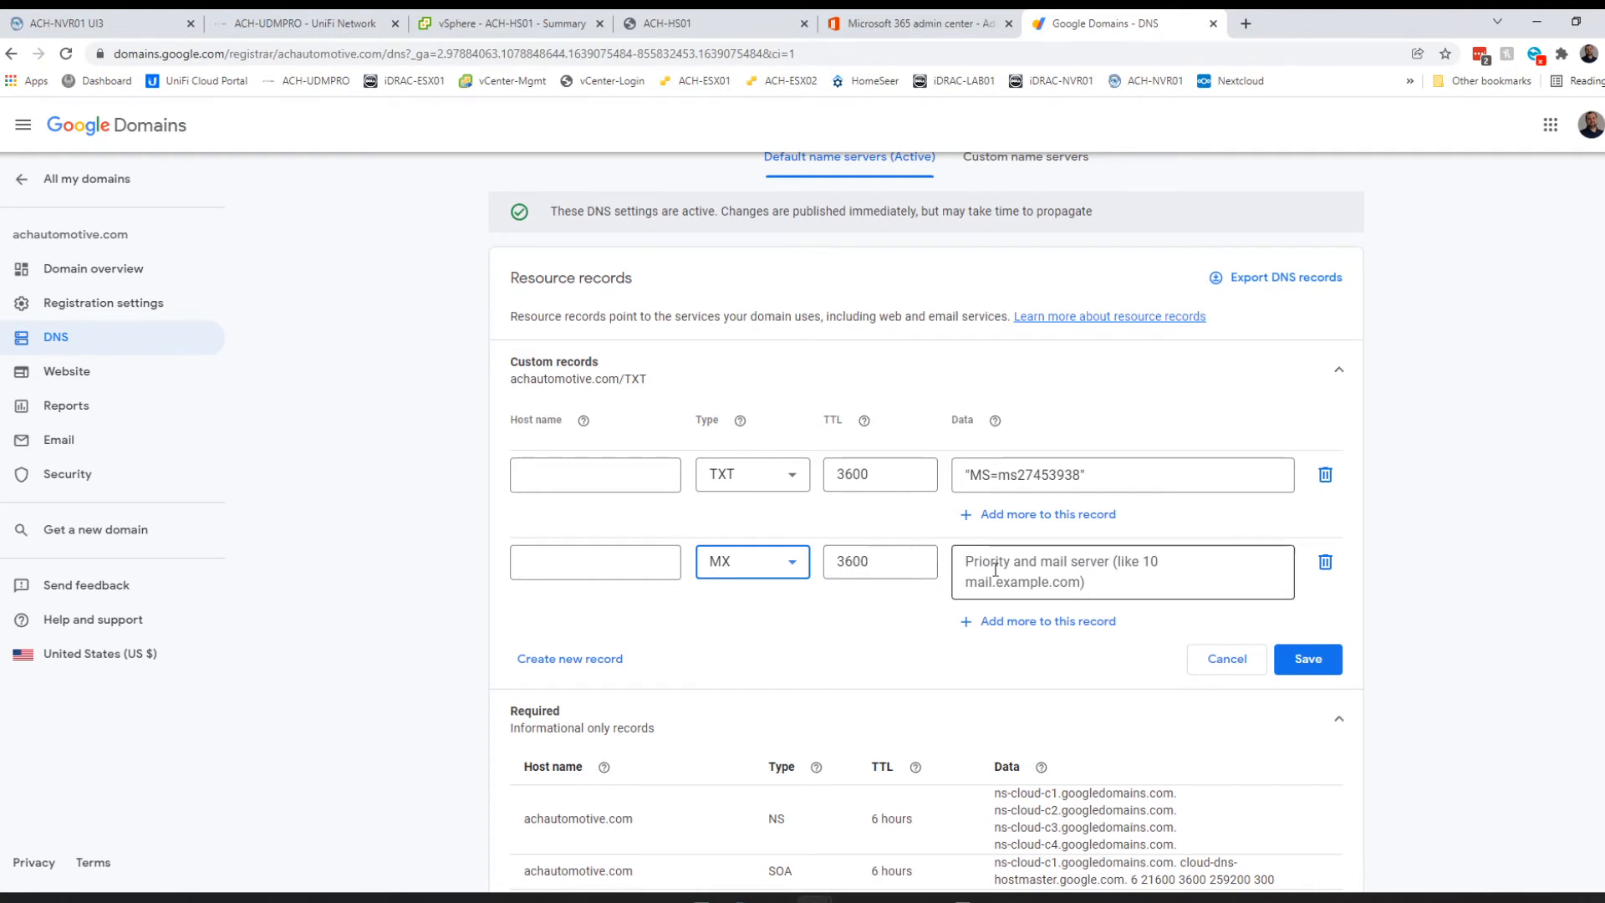
pyautogui.write('0')
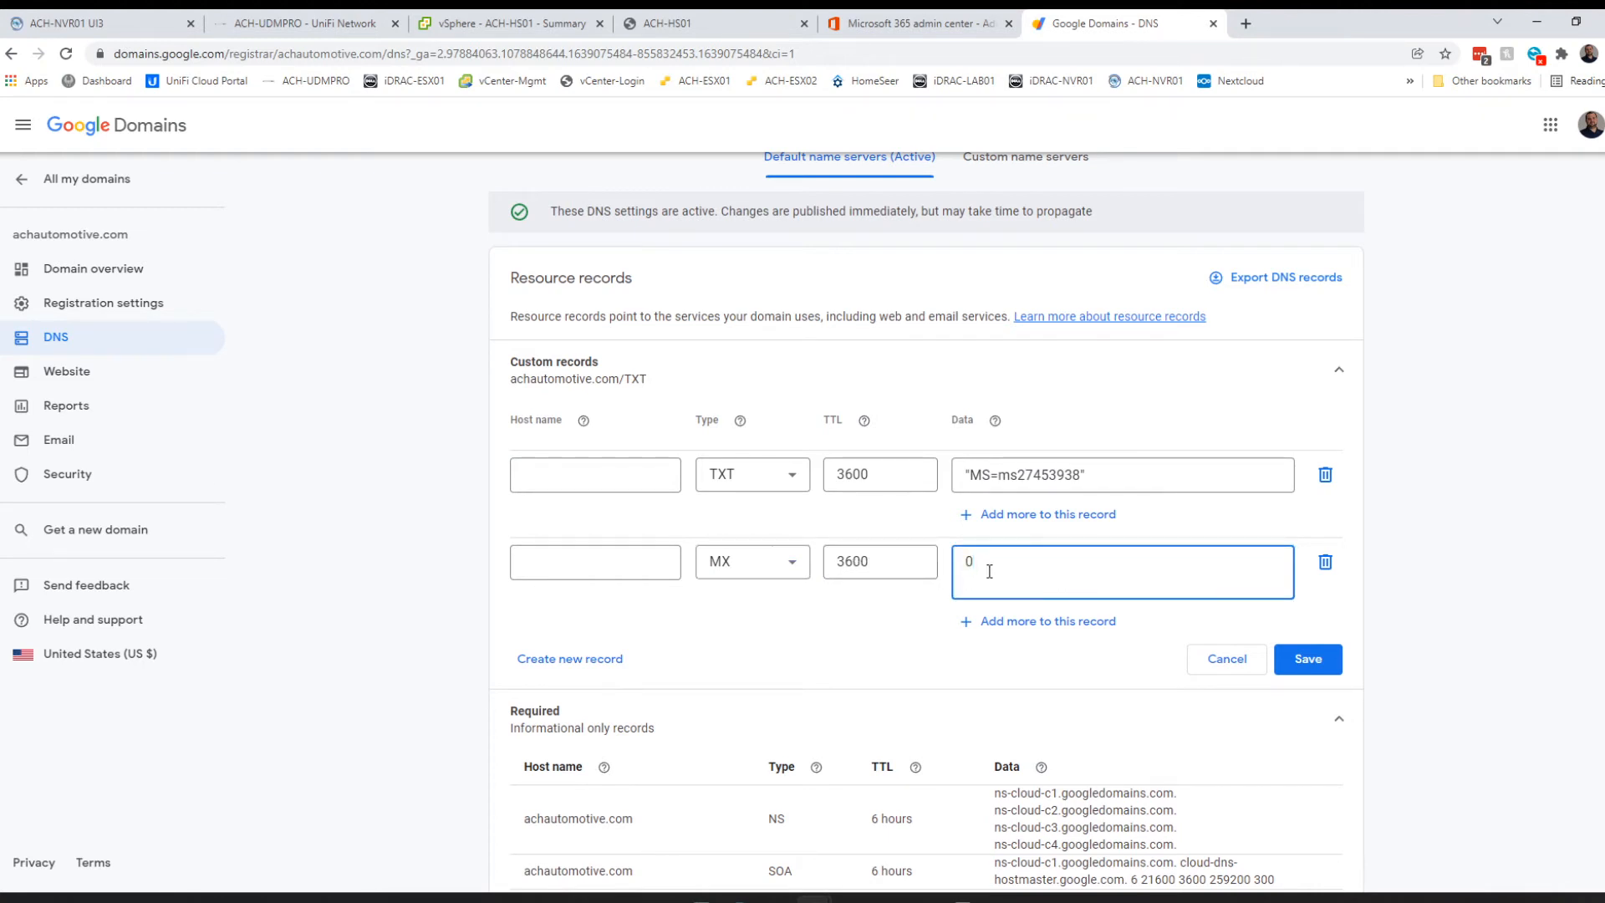
pyautogui.hotkey('ctrl', 'v')
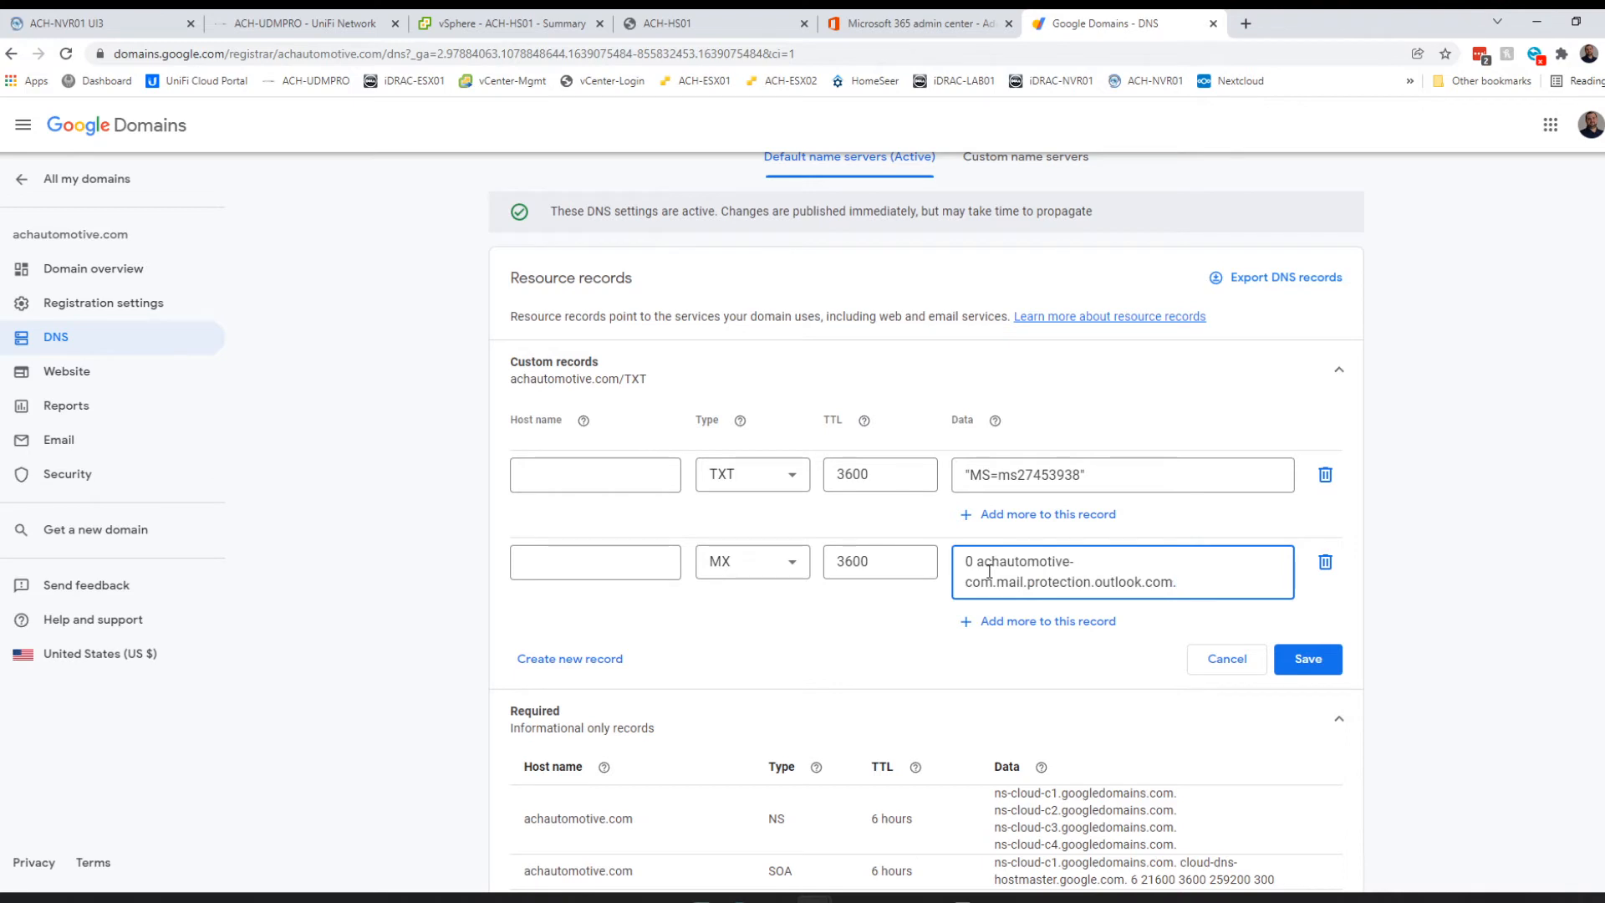
# Start another blank custom record, then switch to the Microsoft 365 admin center, expand the CNAME record and copy its points-to address.
pyautogui.click(623, 660)
pyautogui.click(934, 19)
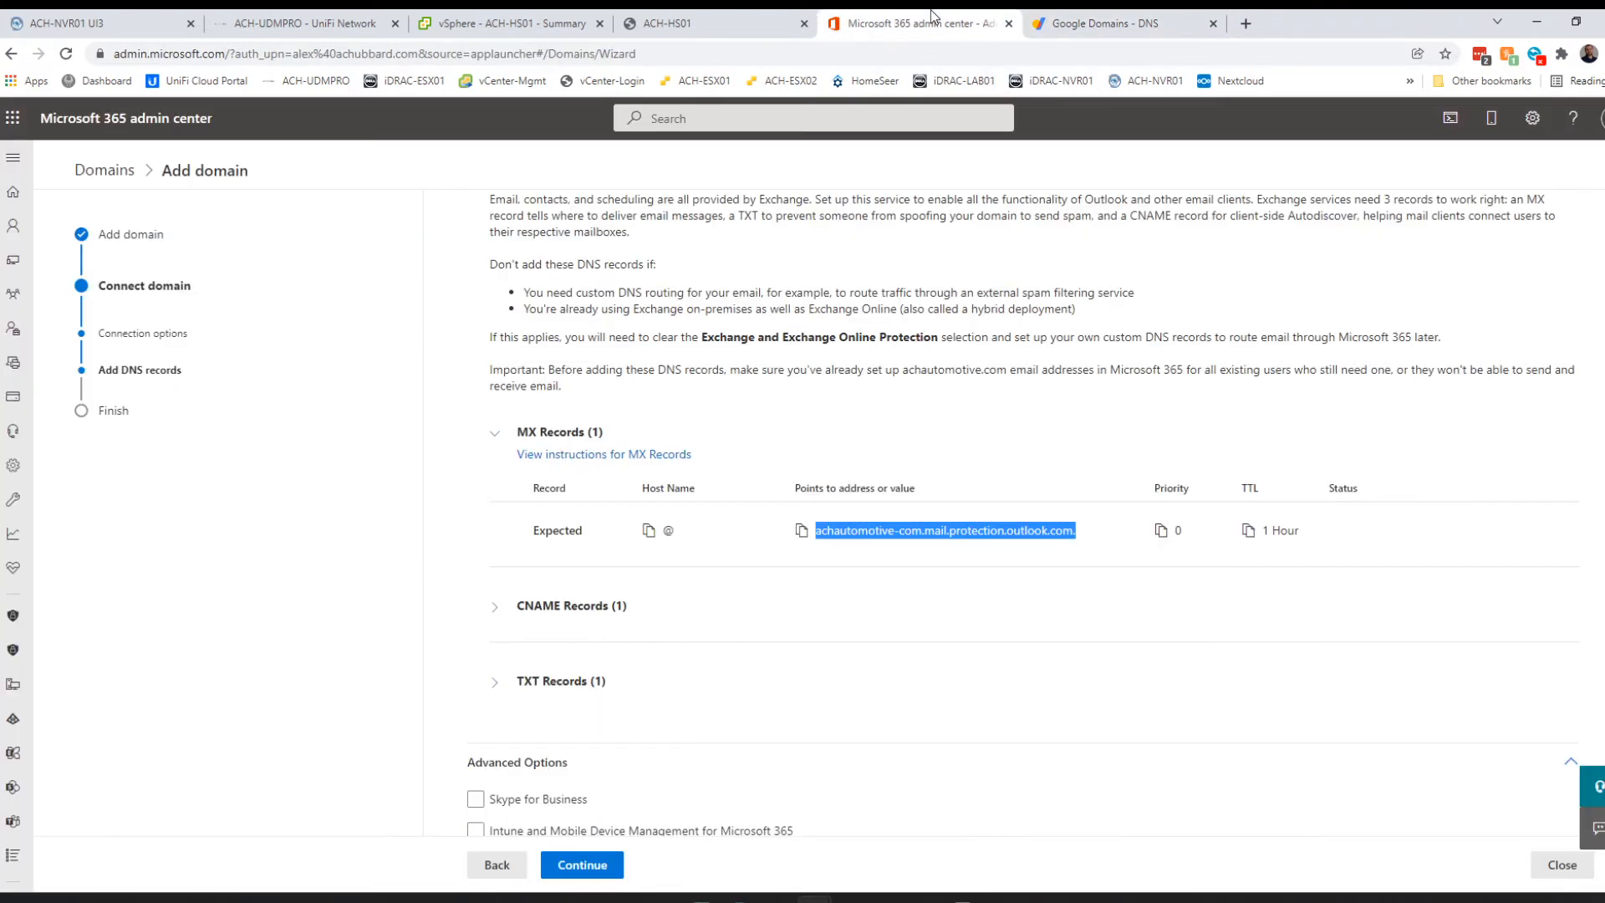
pyautogui.click(518, 608)
pyautogui.scroll(-2, 623, 587)
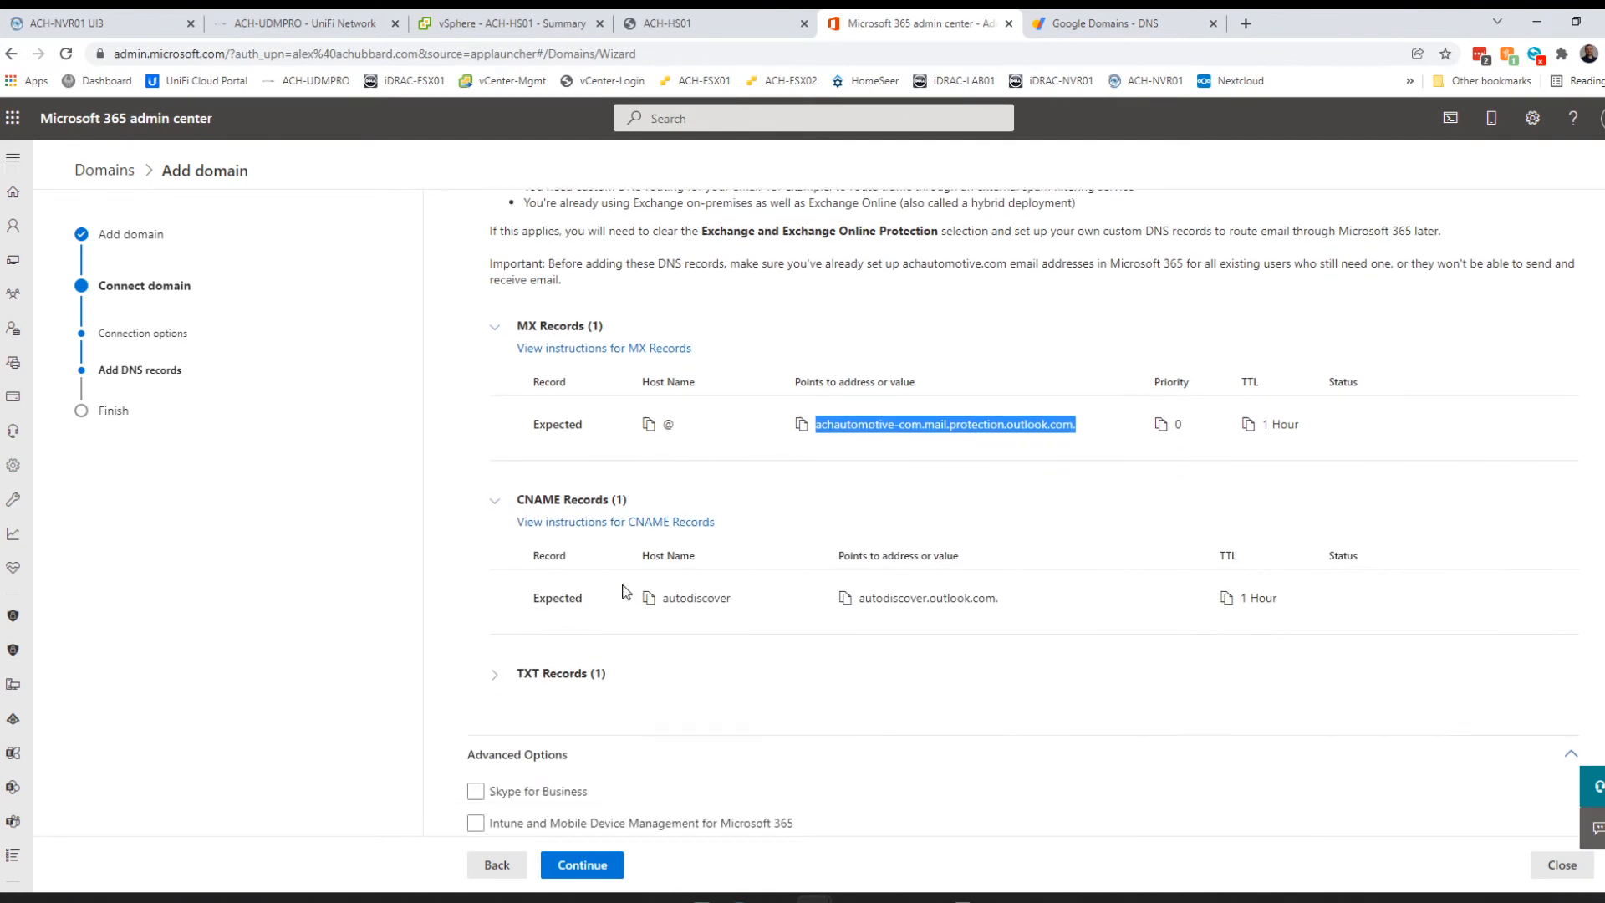
pyautogui.moveTo(1004, 535); pyautogui.dragTo(861, 549)
pyautogui.rightClick(865, 534)
pyautogui.click(886, 549)
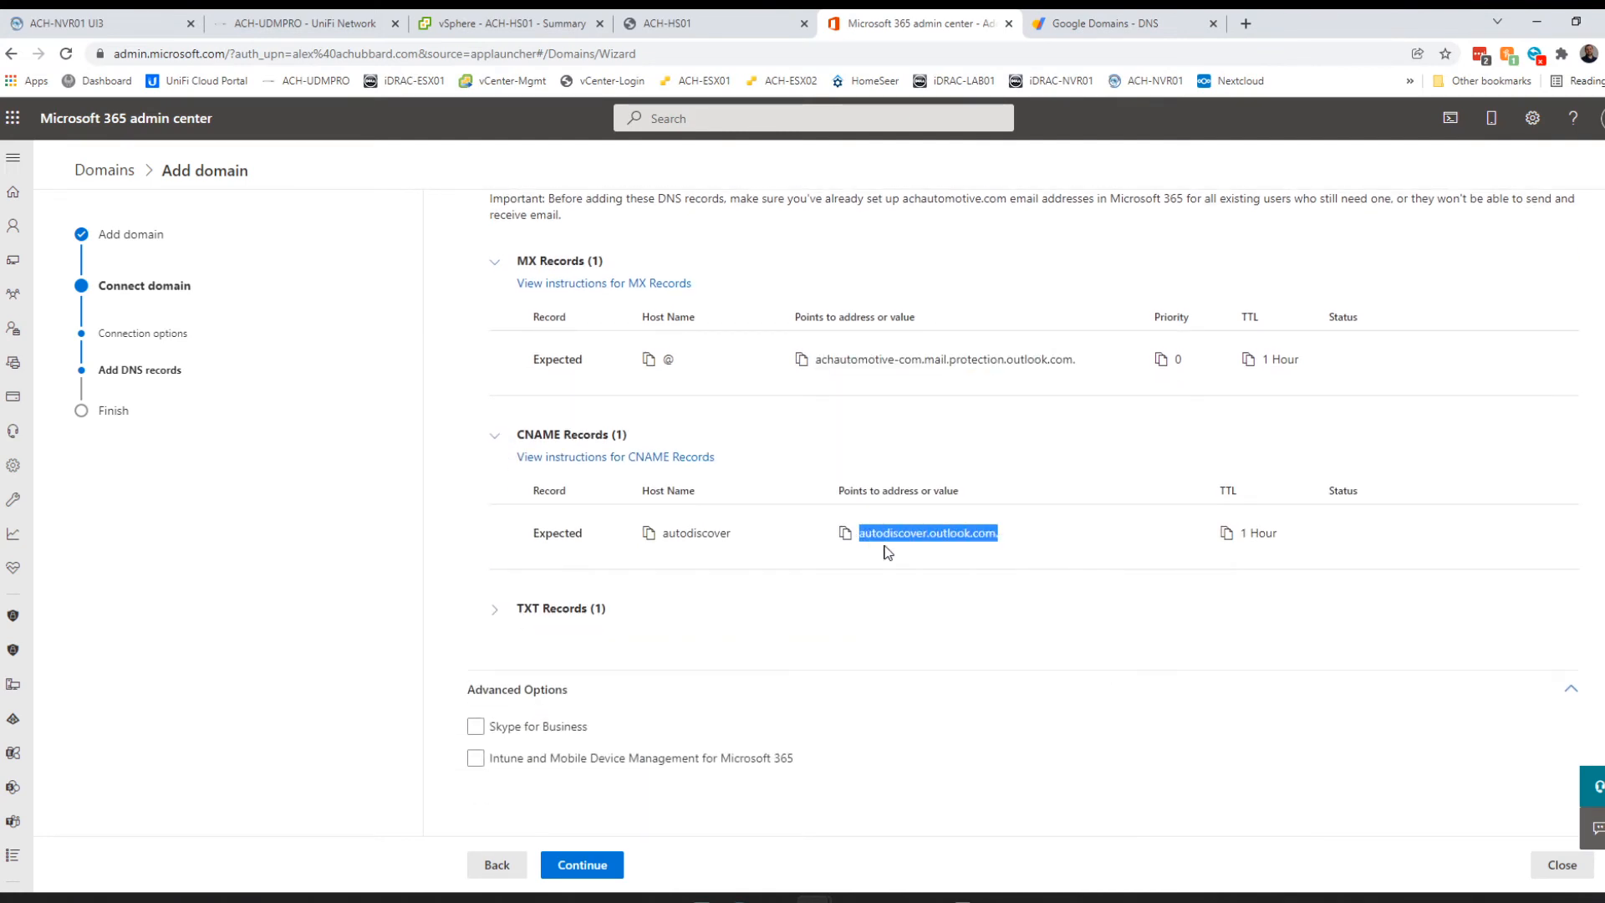
# In Google Domains, fill the blank record as a CNAME with host name "autodiscover" and data "autodiscover.outlook.com.".
pyautogui.click(1149, 24)
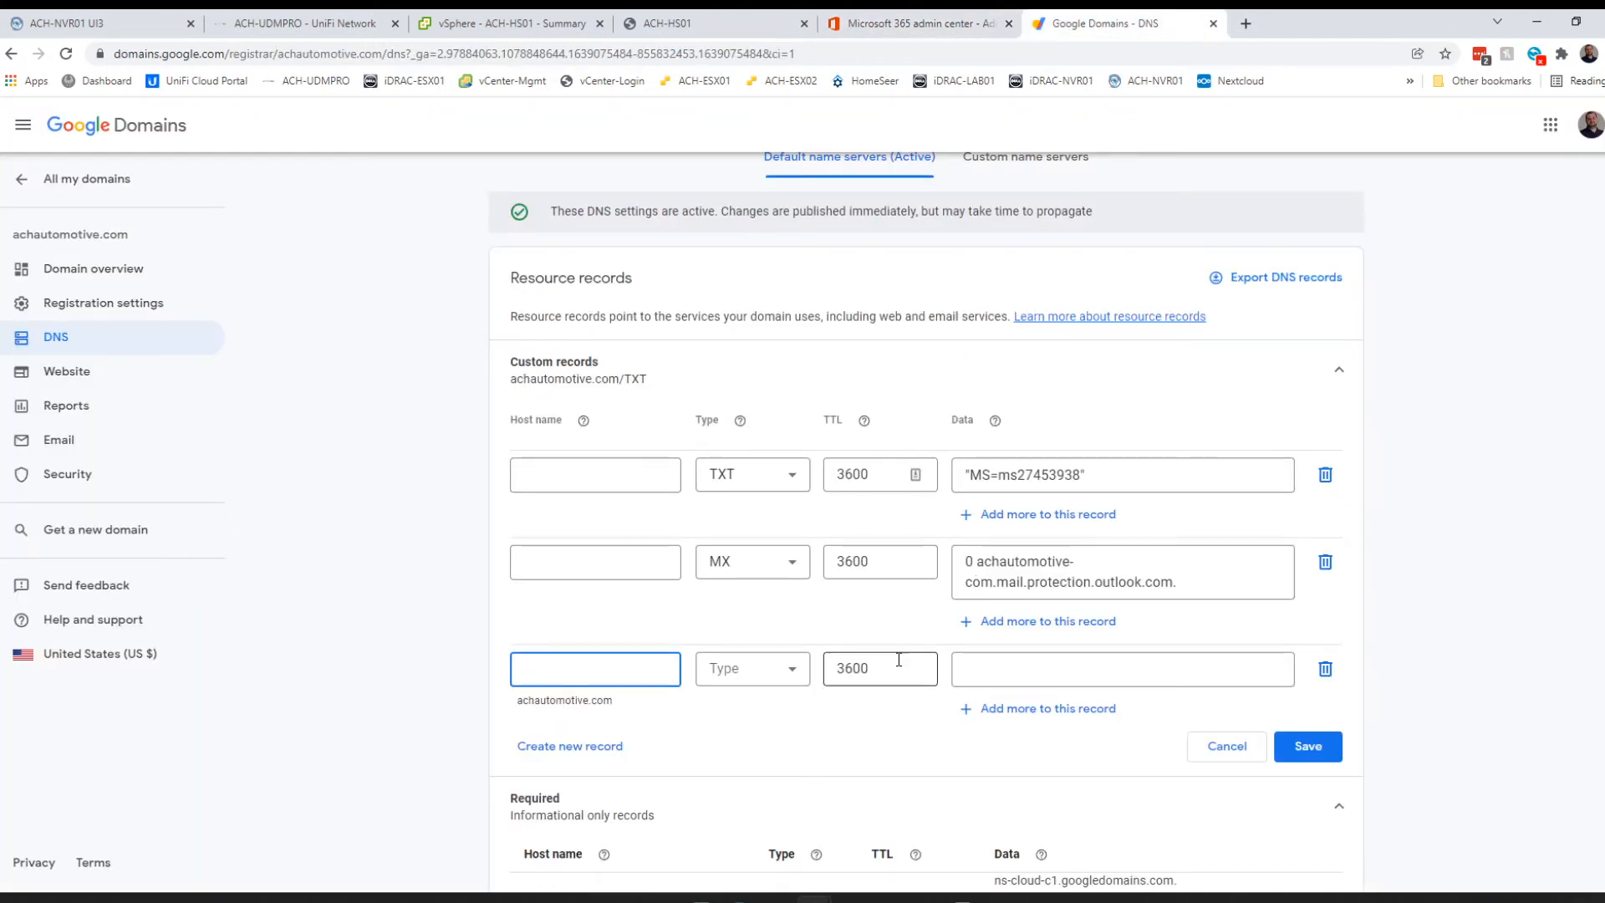
pyautogui.click(735, 674)
pyautogui.click(742, 598)
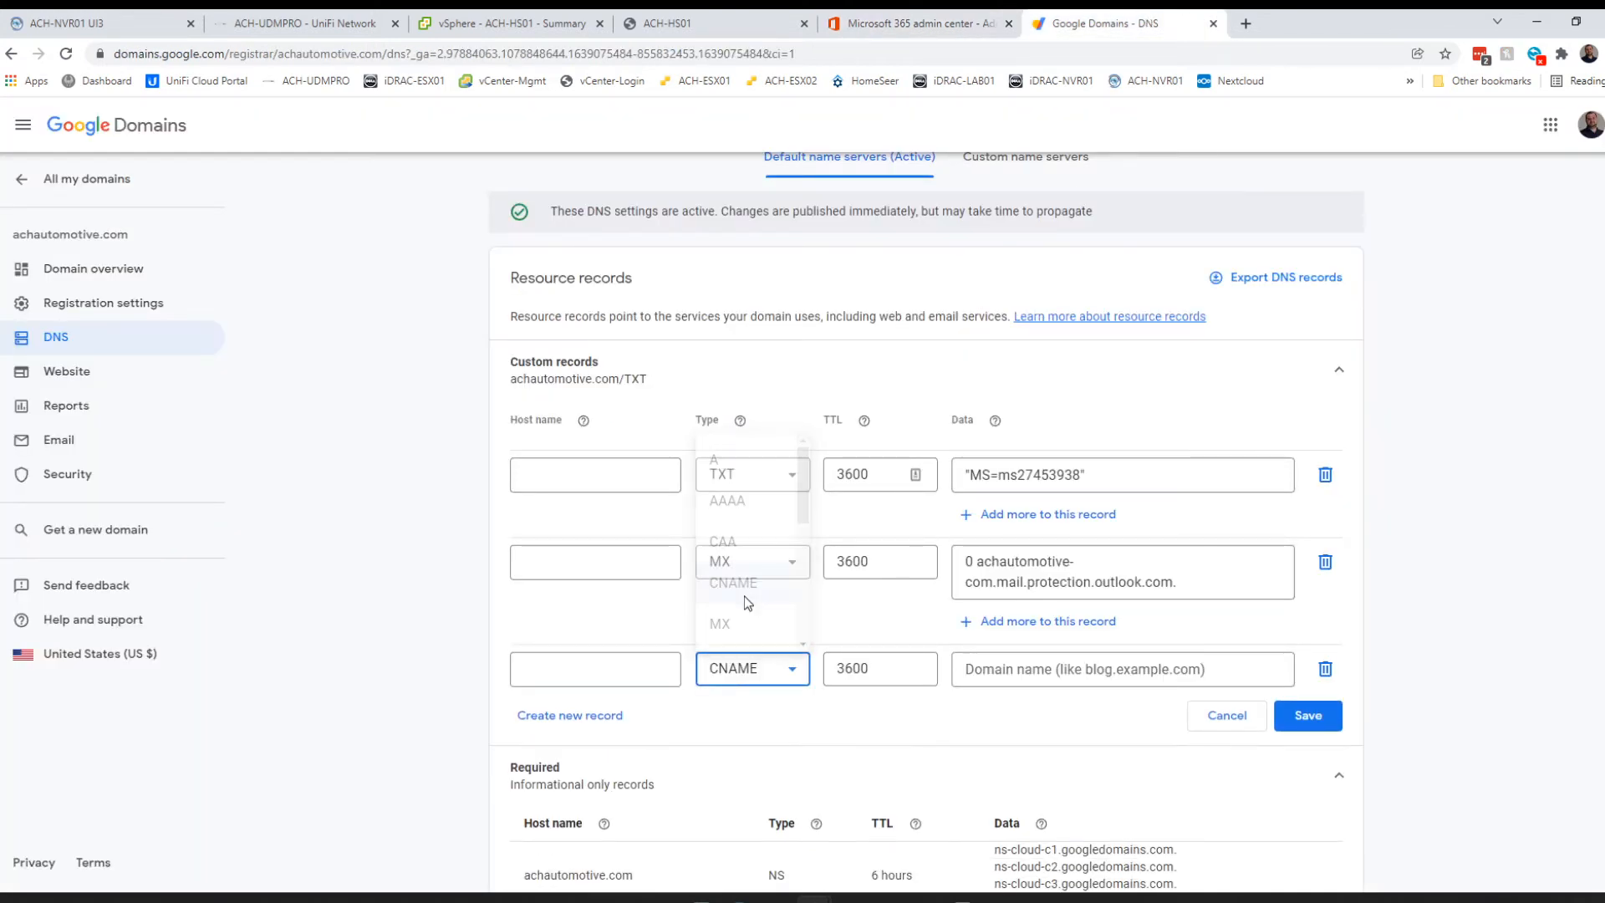
pyautogui.click(645, 676)
pyautogui.write('a')
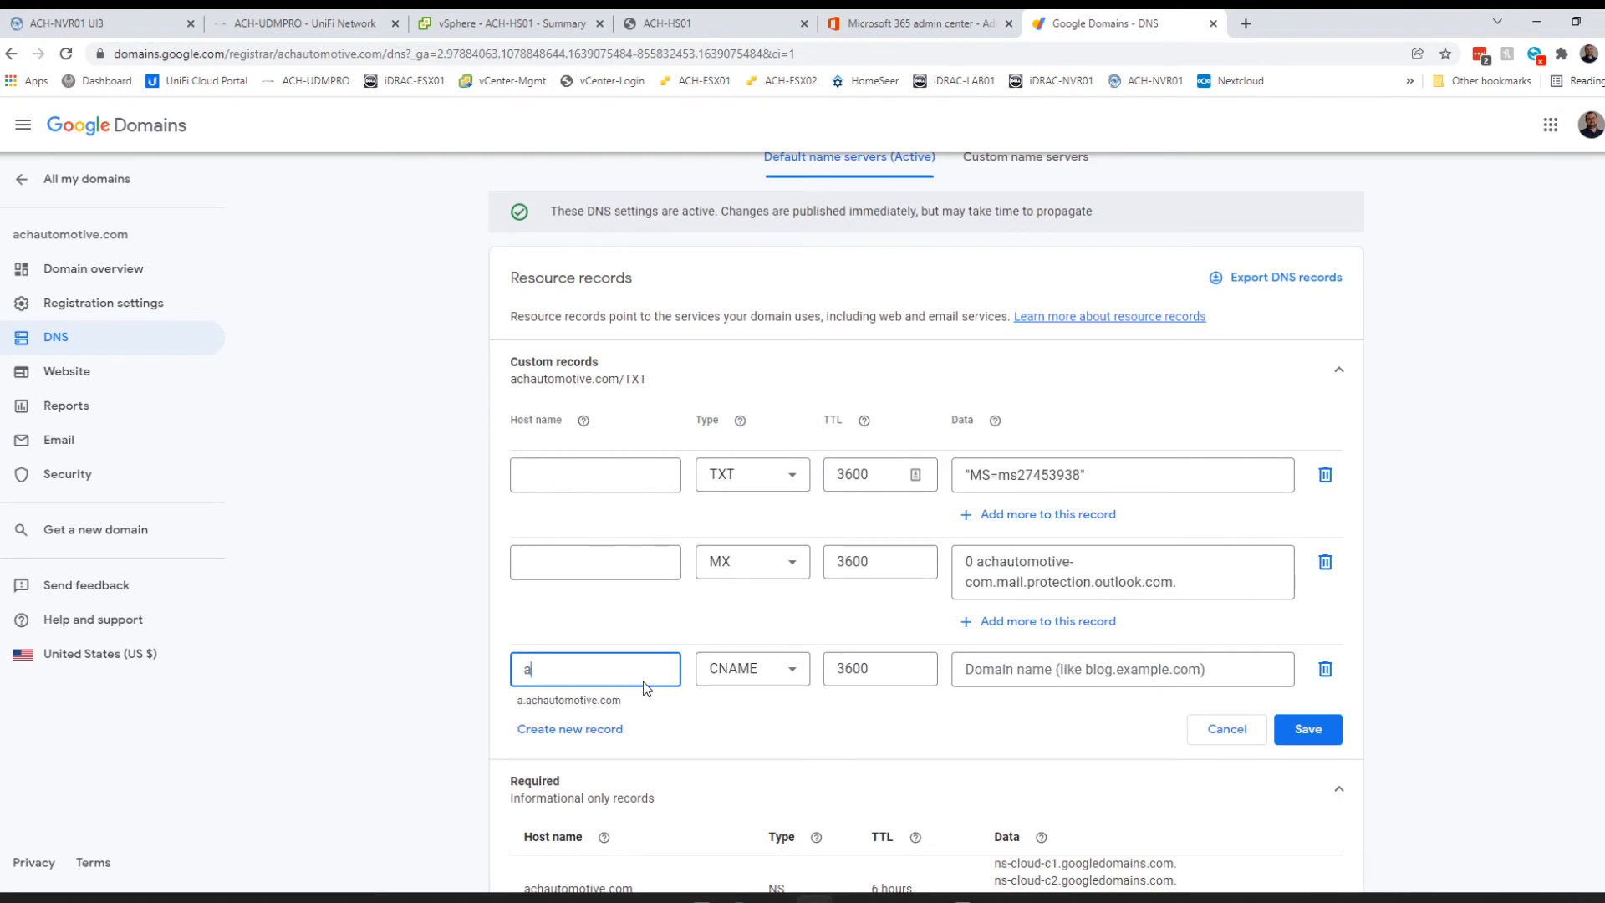
pyautogui.write('utodiscover')
pyautogui.click(959, 664)
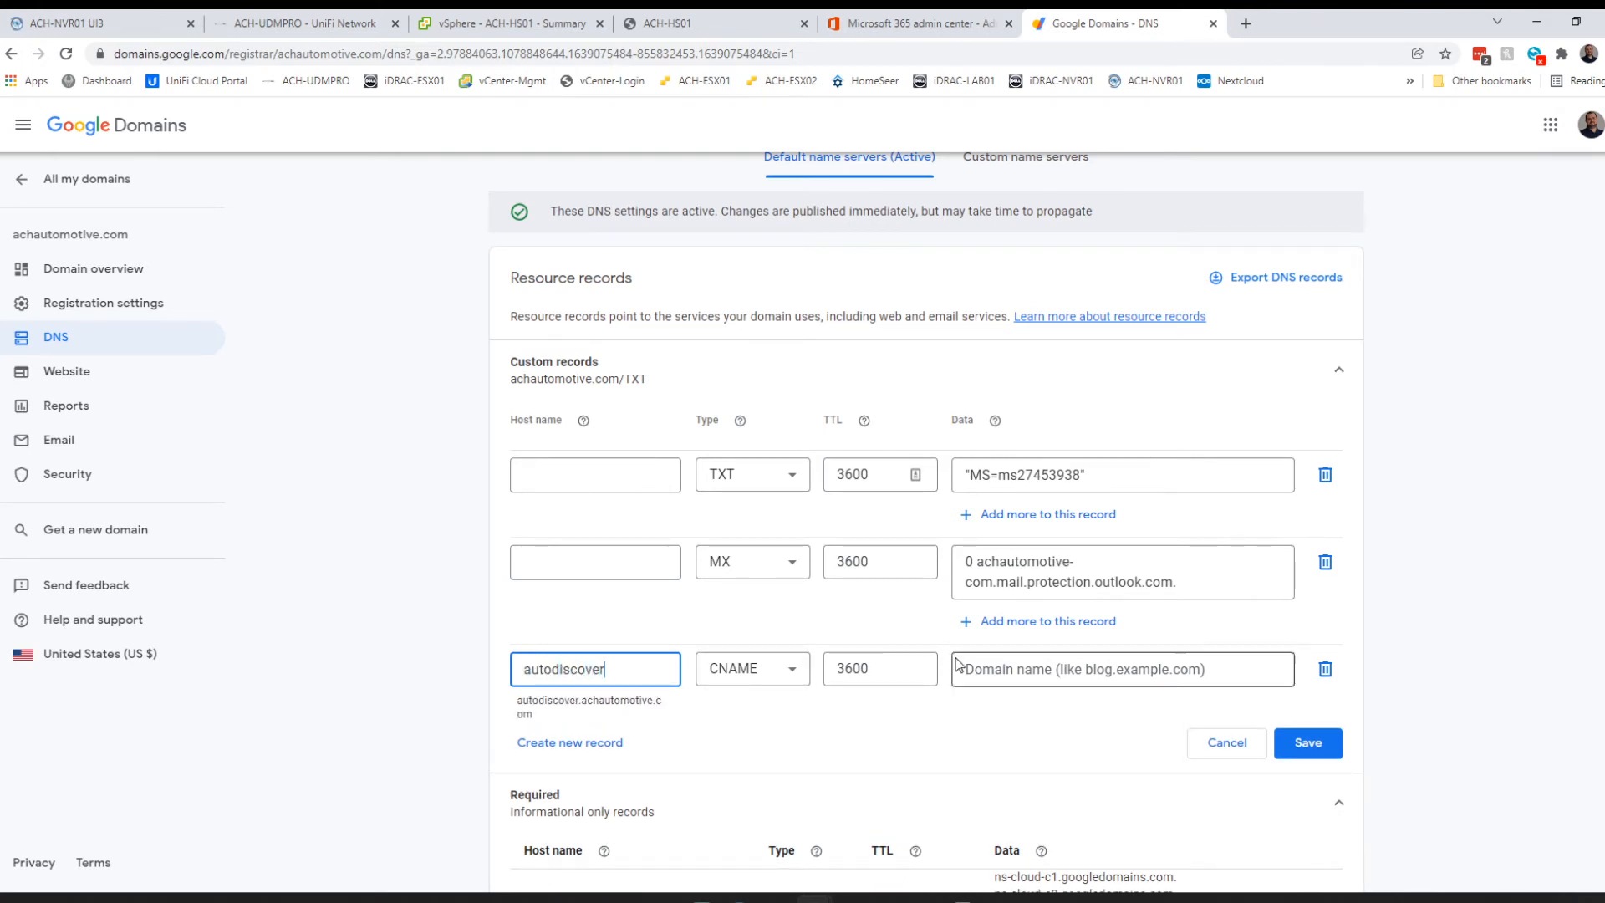
pyautogui.hotkey('ctrl', 'v')
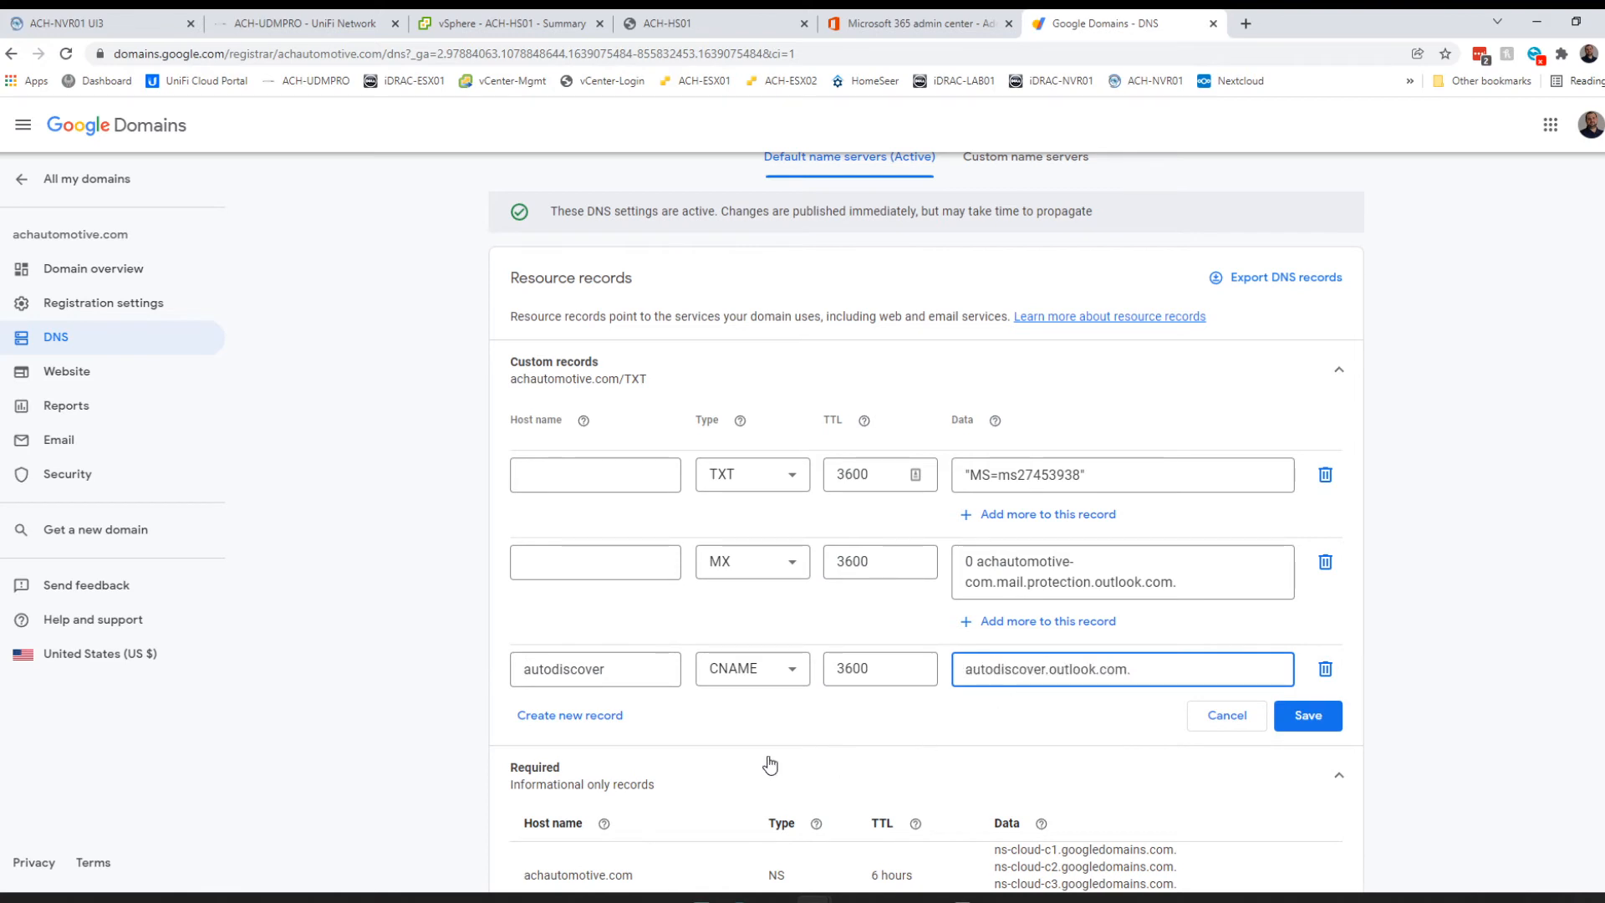
# Add another blank custom record, then in the Microsoft 365 admin center expand the TXT record and copy its SPF value.
pyautogui.click(597, 719)
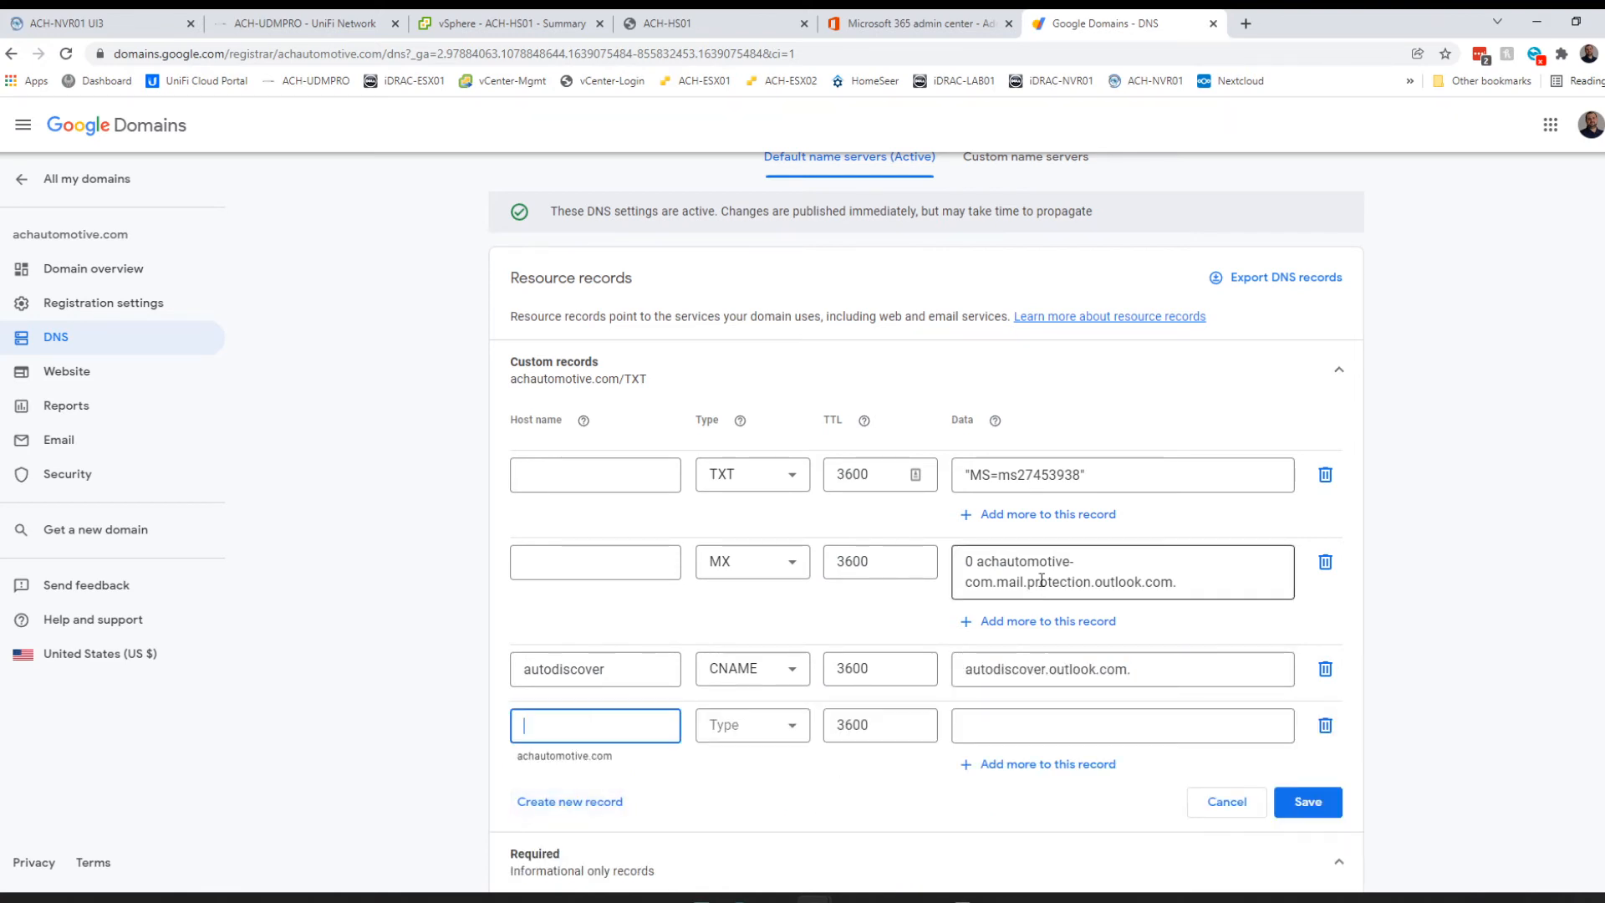
pyautogui.click(919, 25)
pyautogui.click(557, 611)
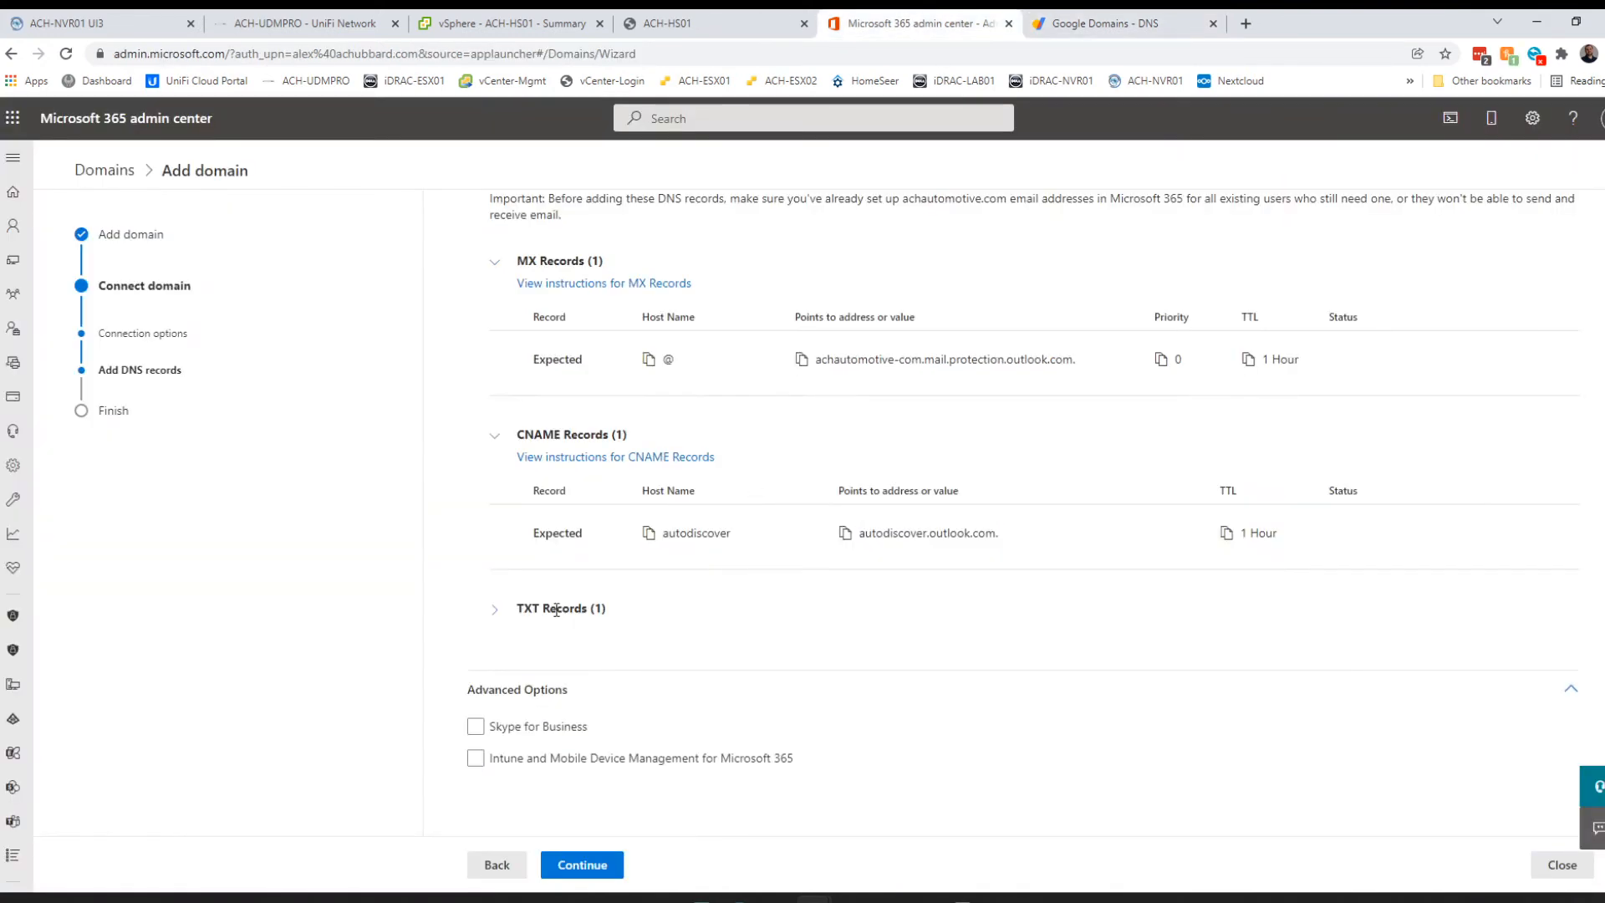
pyautogui.click(495, 609)
pyautogui.scroll(-2, 896, 504)
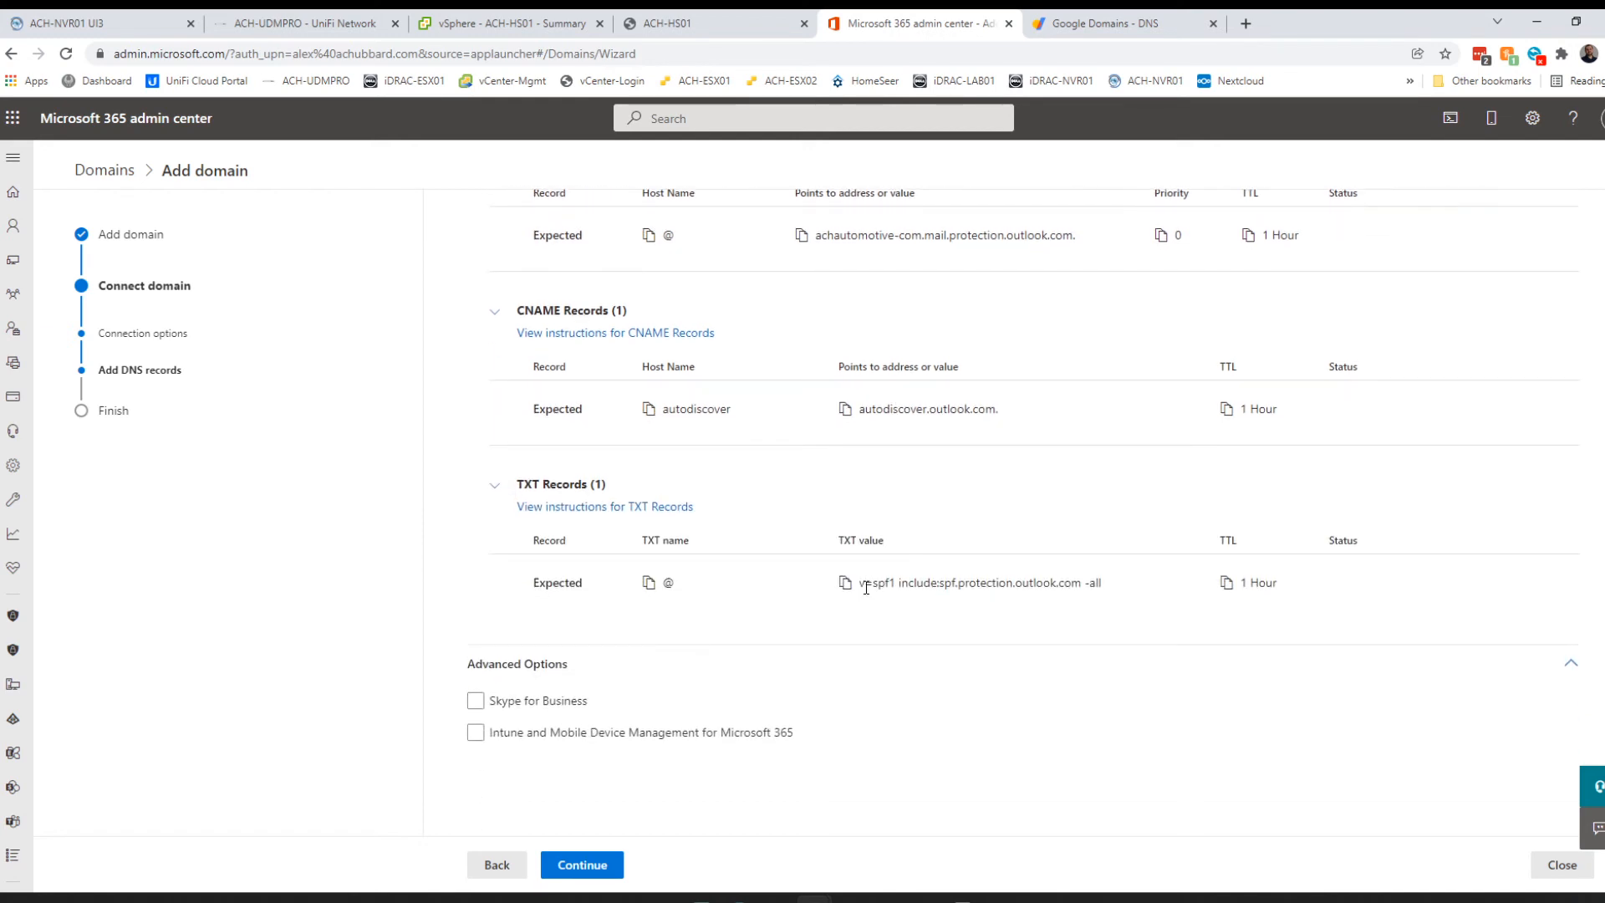
pyautogui.moveTo(866, 583); pyautogui.dragTo(1109, 584)
pyautogui.rightClick(1113, 584)
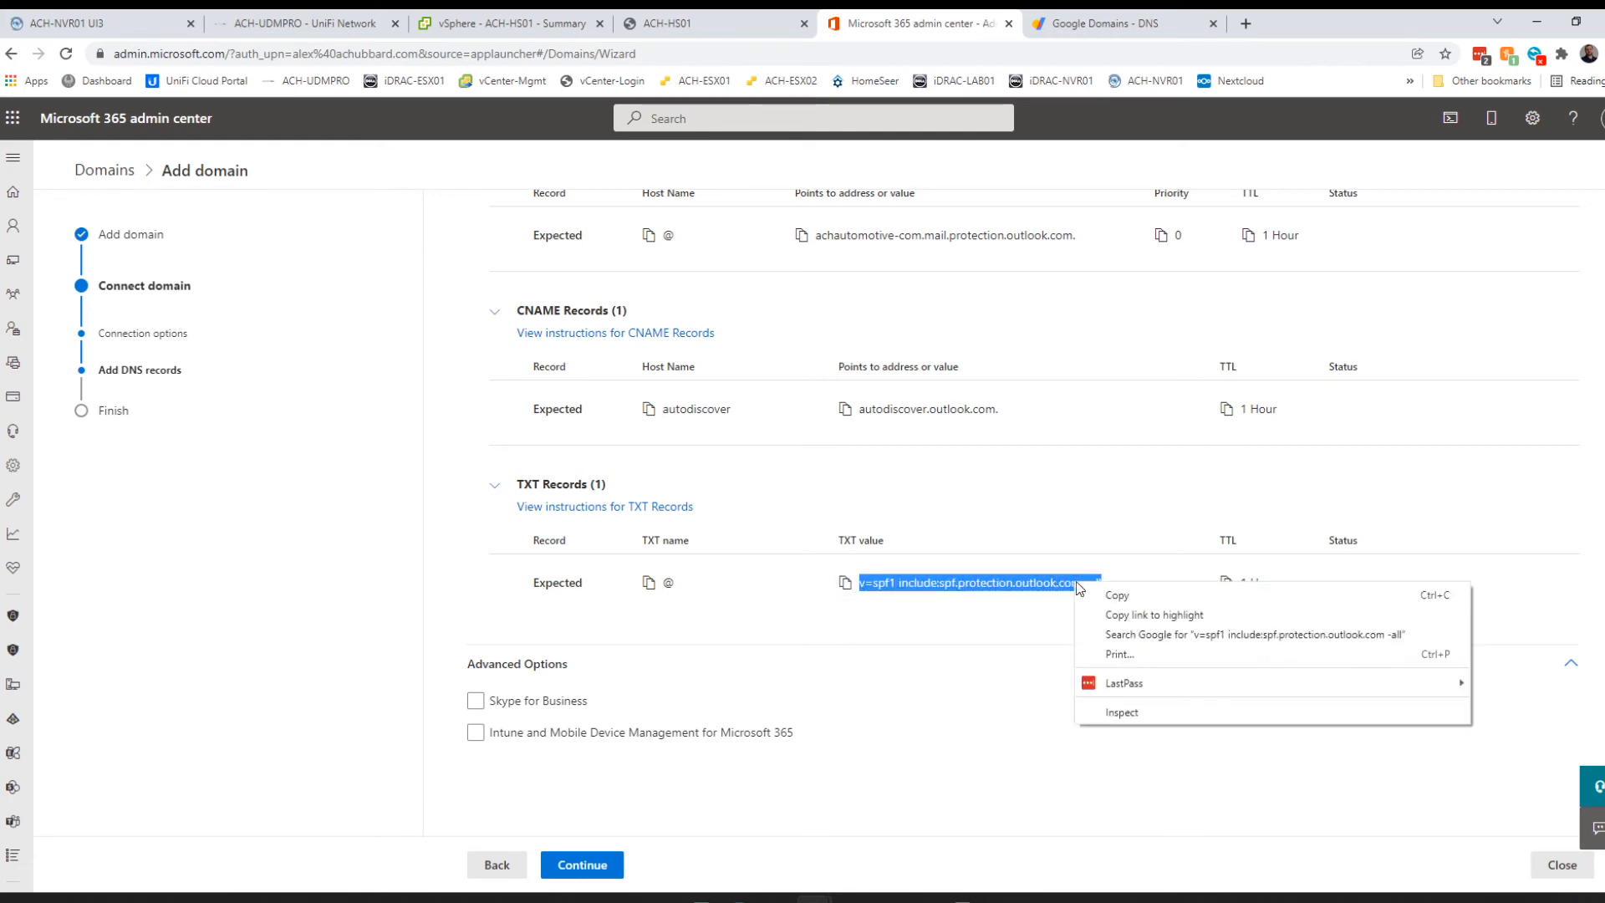
pyautogui.click(1193, 591)
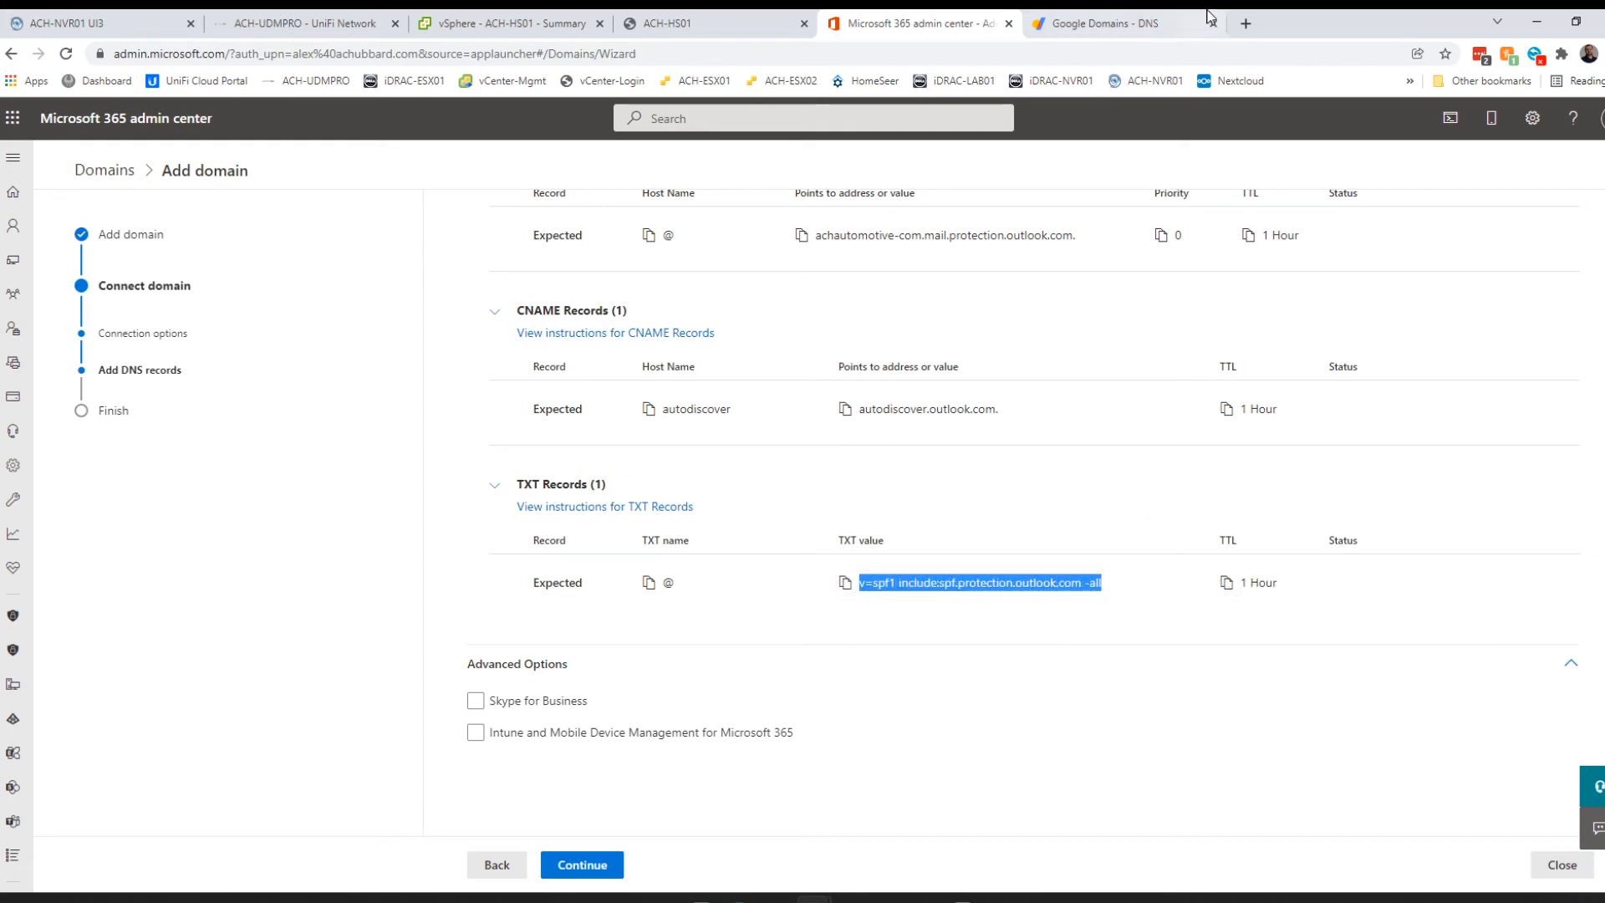
# In Google Domains, fill the blank record as TXT with an empty host name and data "v=spf1 include:spf.protection.outlook.com -all".
pyautogui.click(1171, 23)
pyautogui.click(1036, 717)
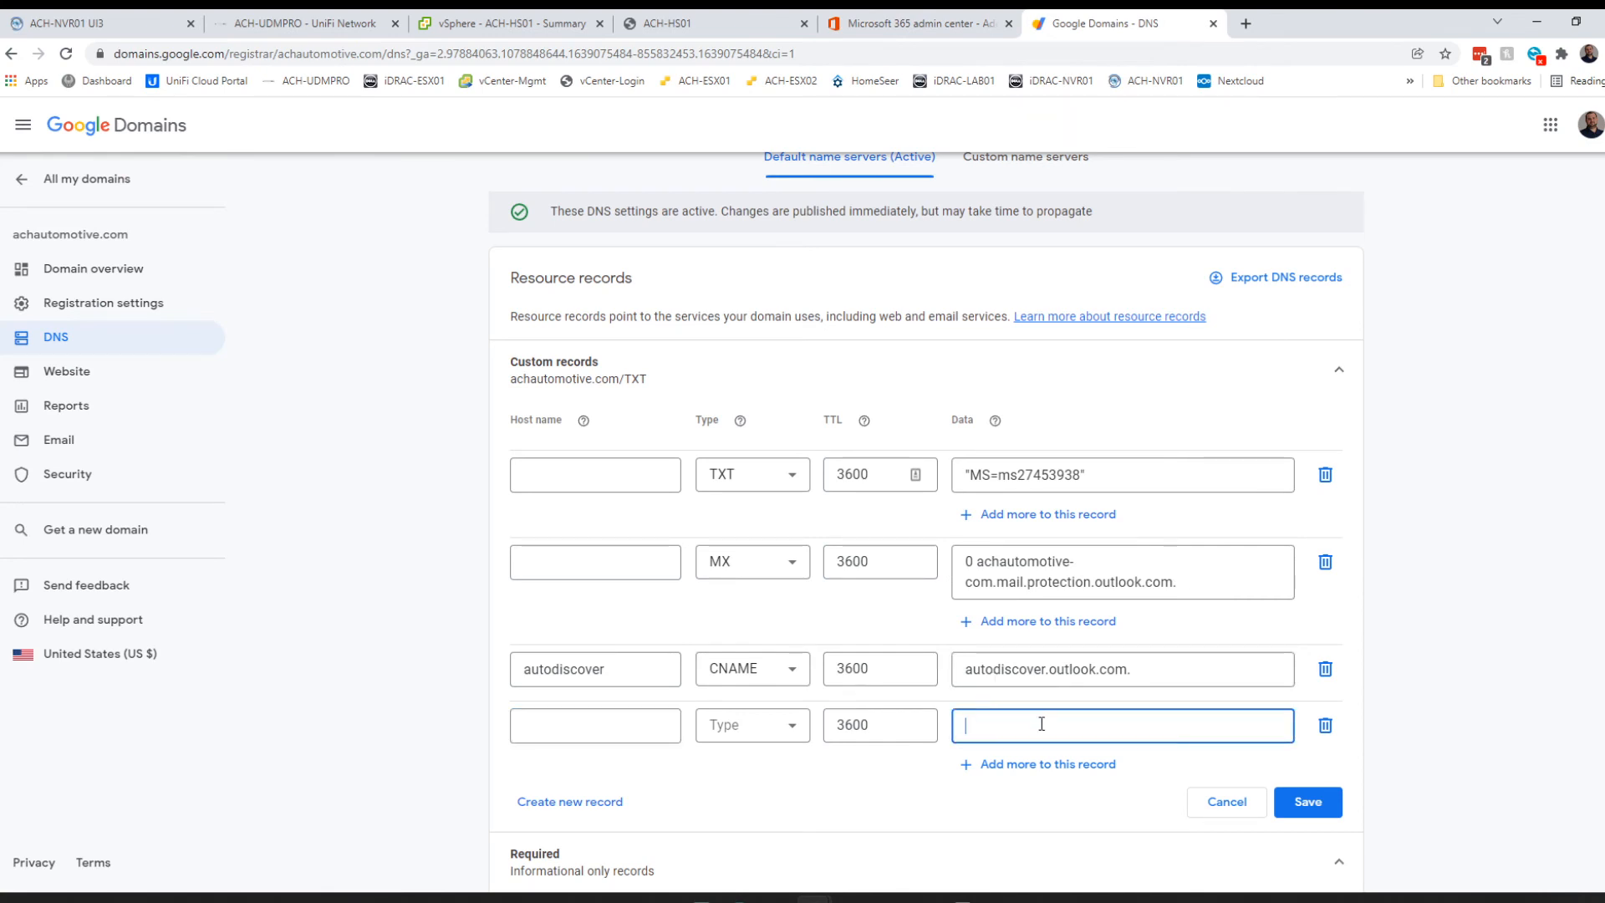
pyautogui.hotkey('ctrl', 'v')
pyautogui.click(792, 728)
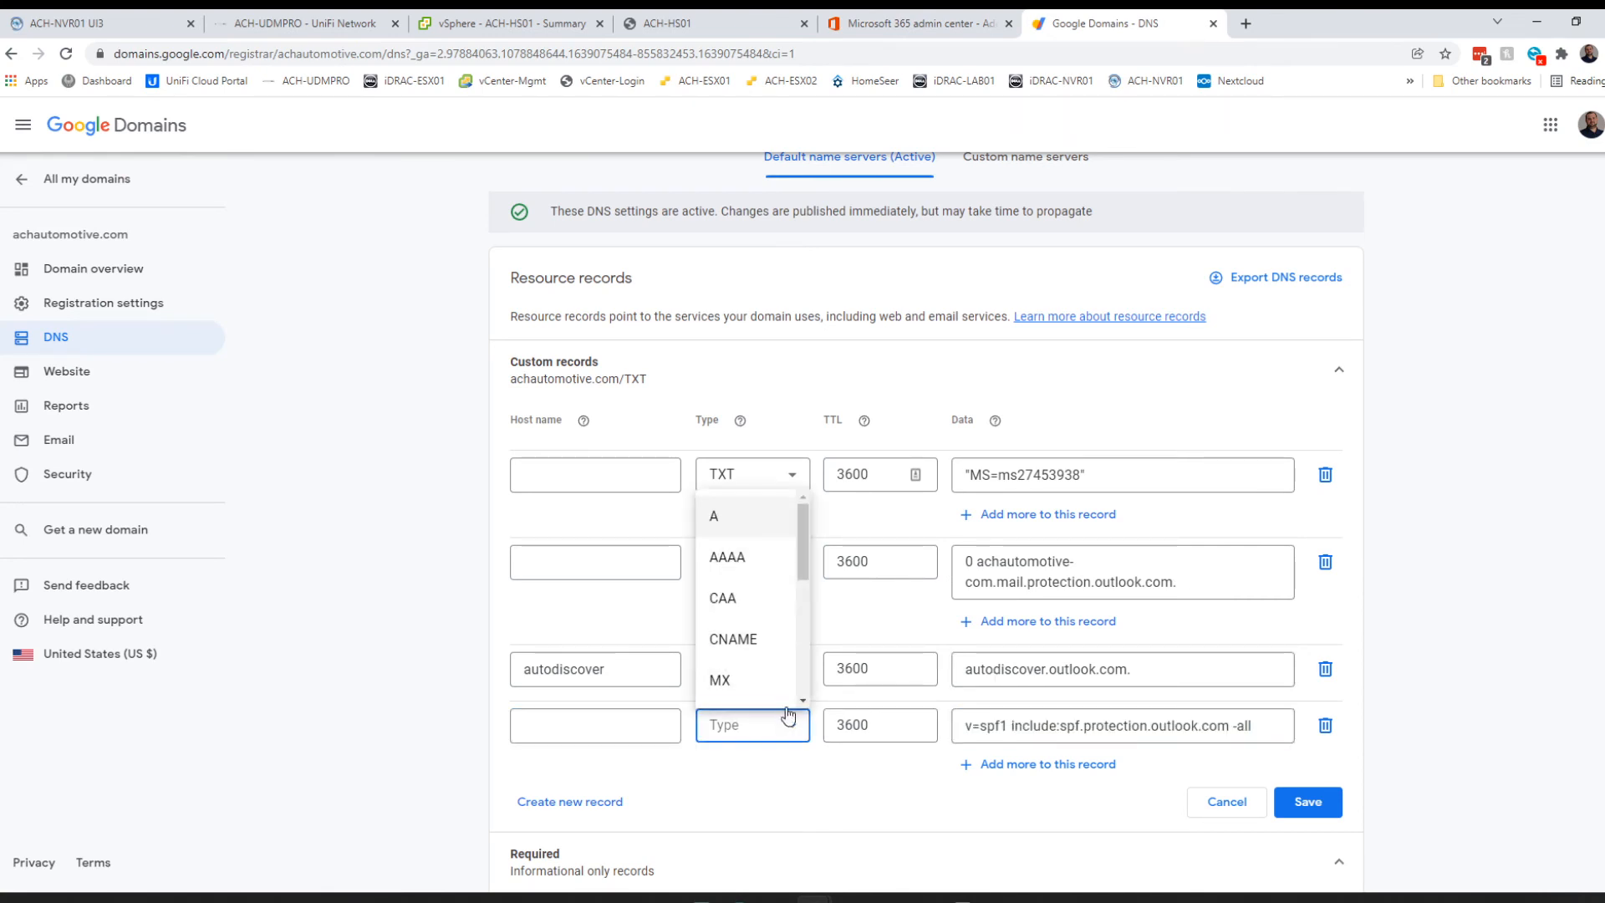
pyautogui.scroll(-3, 781, 656)
pyautogui.click(724, 669)
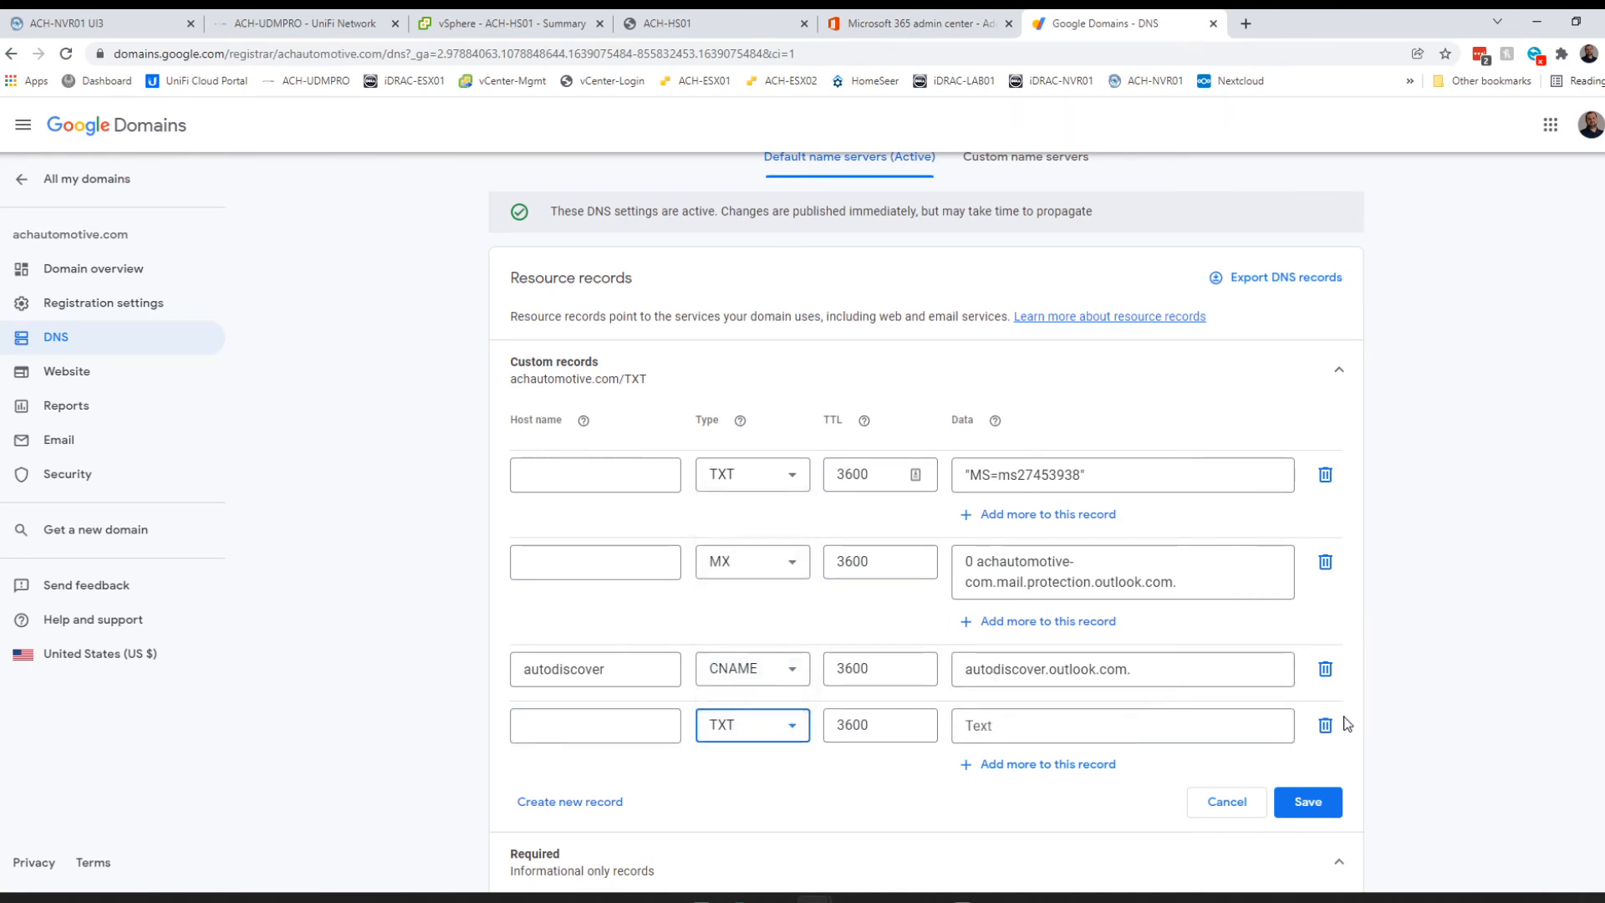
pyautogui.click(1323, 808)
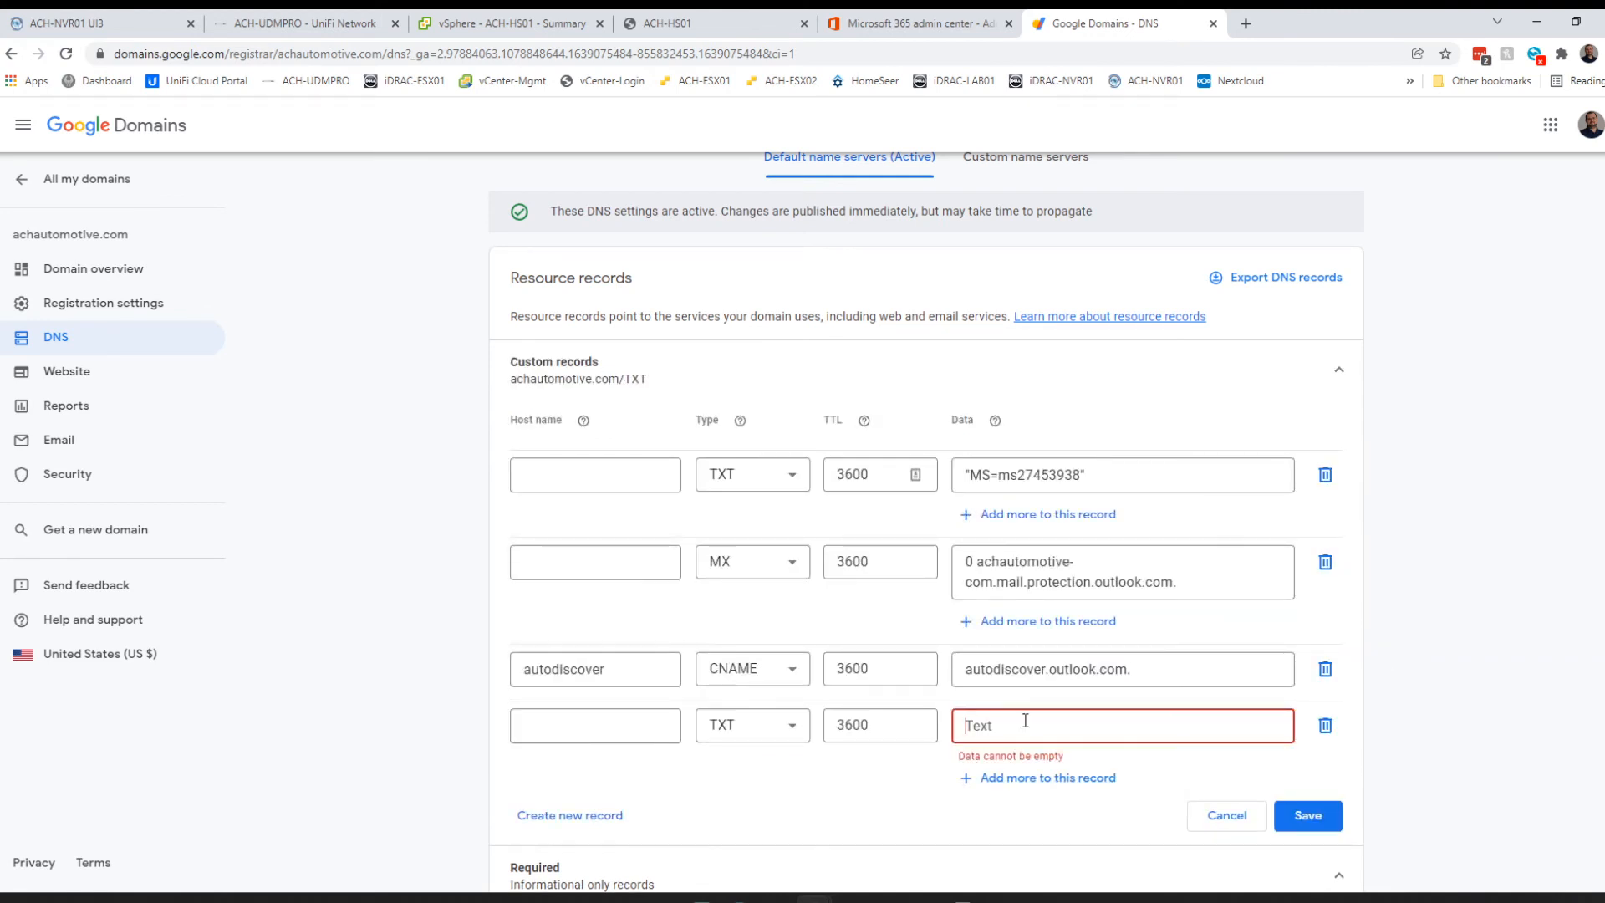
pyautogui.hotkey('ctrl', 'v')
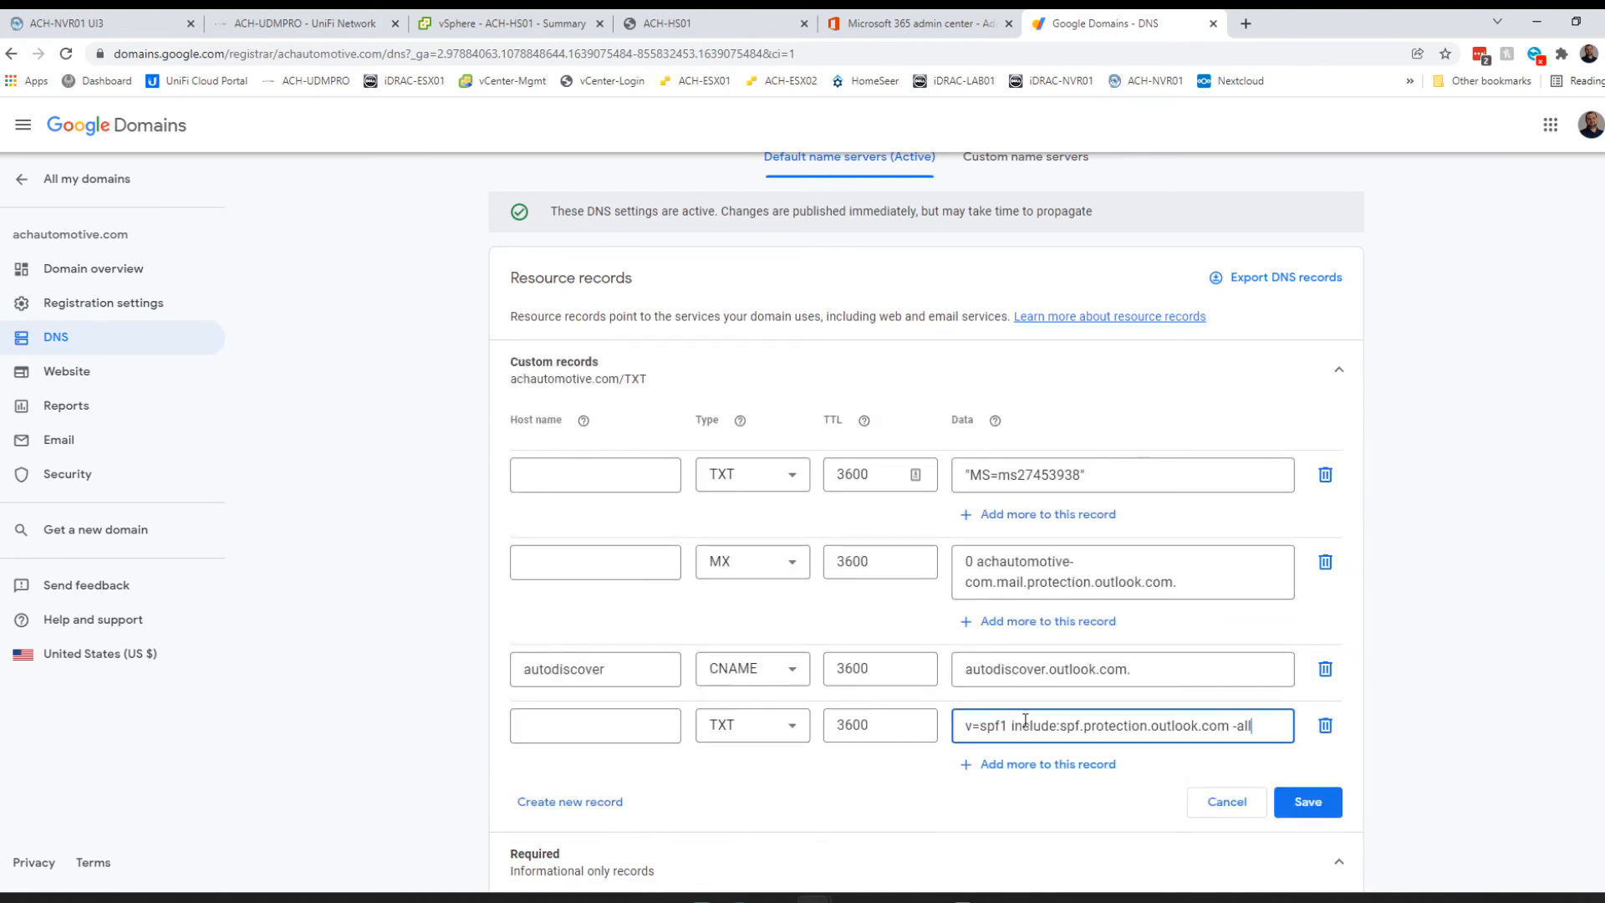
# Save the custom records, agree to replace the existing ones, and check the saved MX, TXT and CNAME entries.
pyautogui.click(1309, 799)
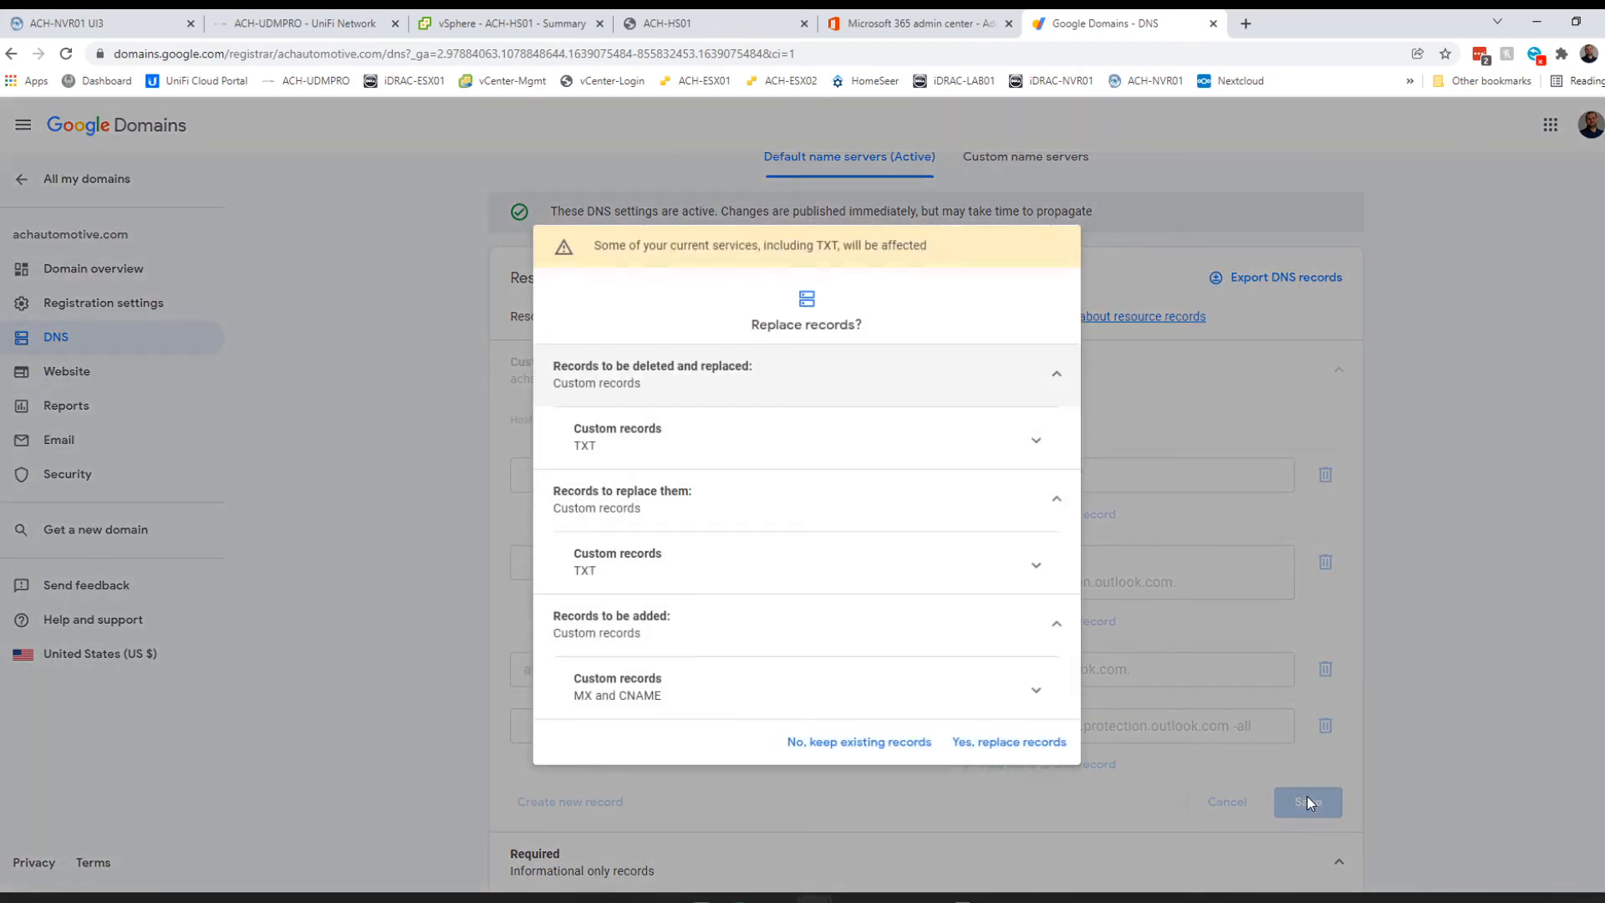
pyautogui.click(1003, 744)
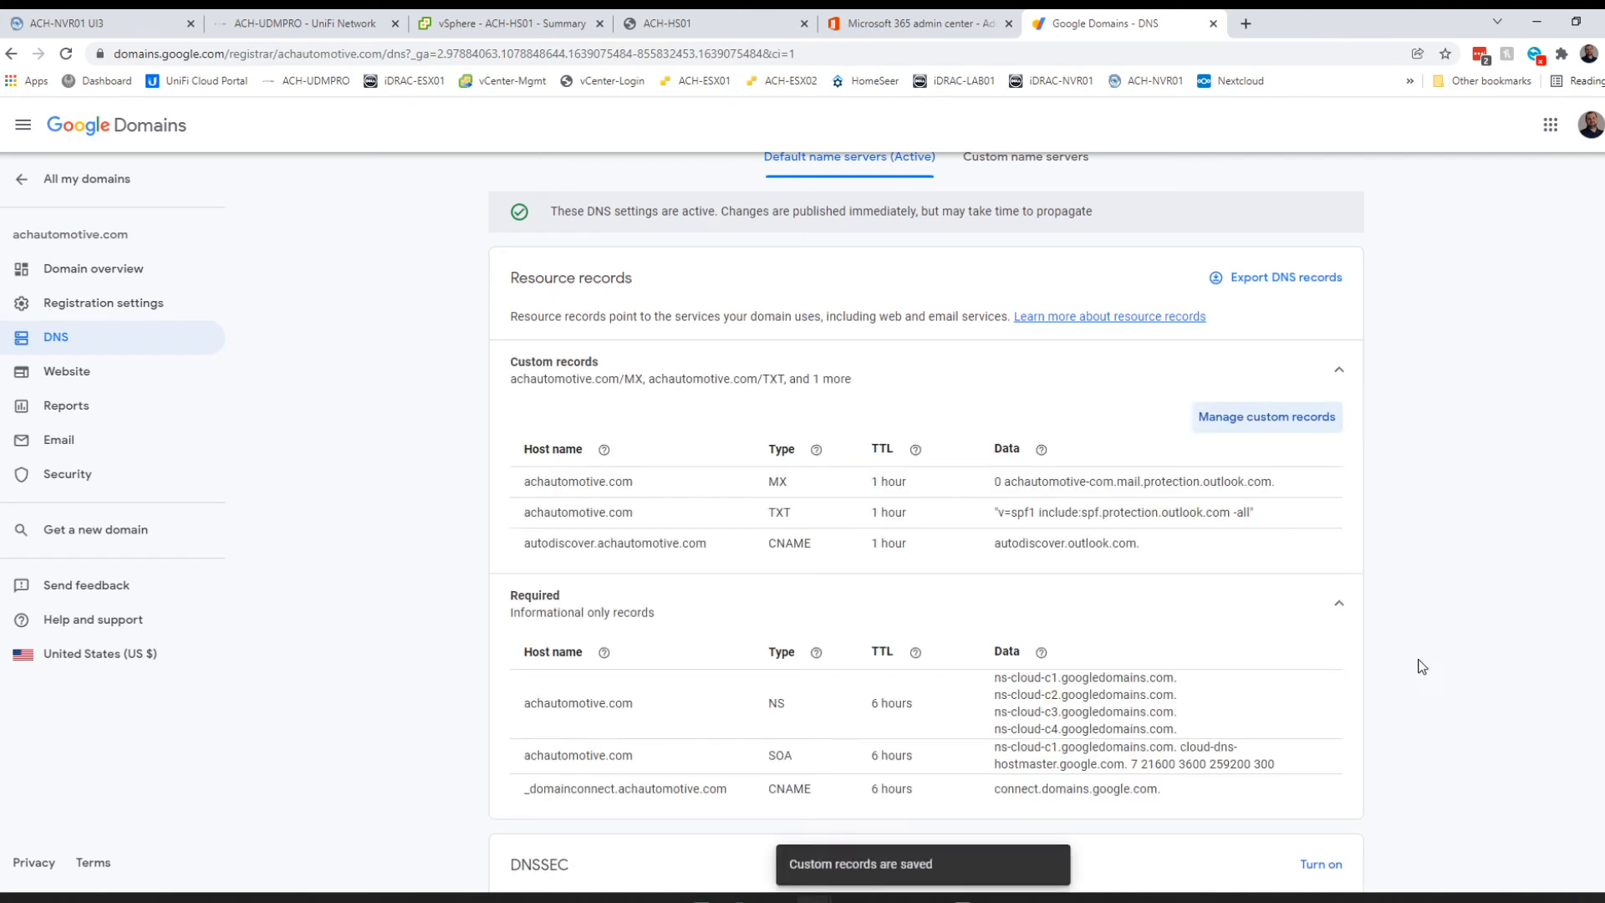
pyautogui.doubleClick(776, 483)
pyautogui.doubleClick(778, 513)
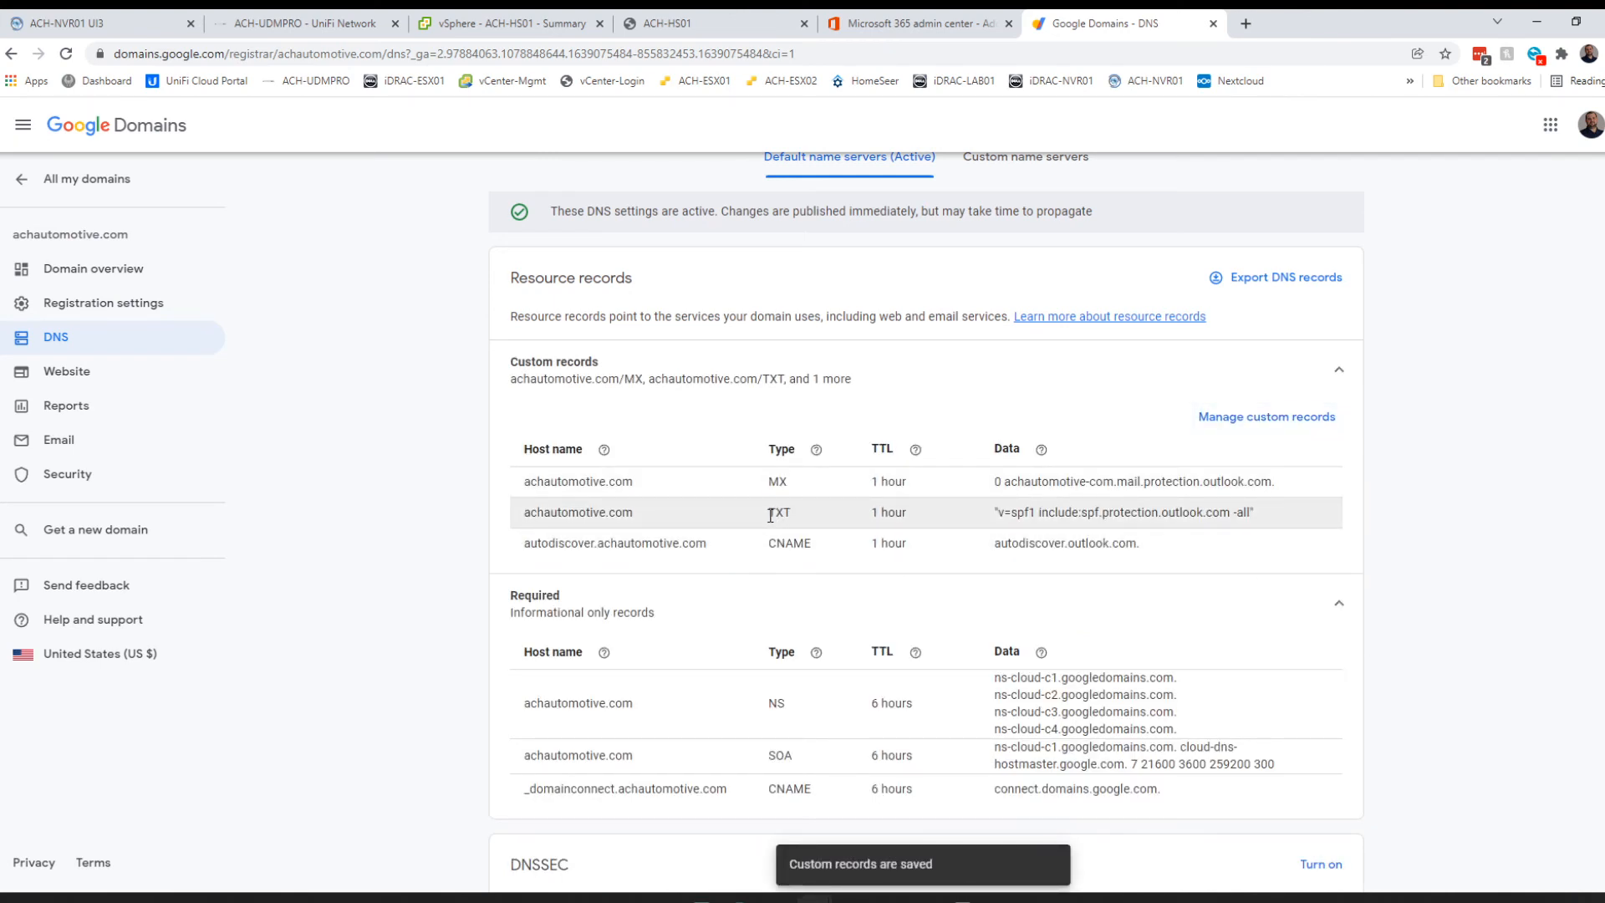
pyautogui.click(778, 547)
pyautogui.moveTo(778, 547); pyautogui.dragTo(830, 542)
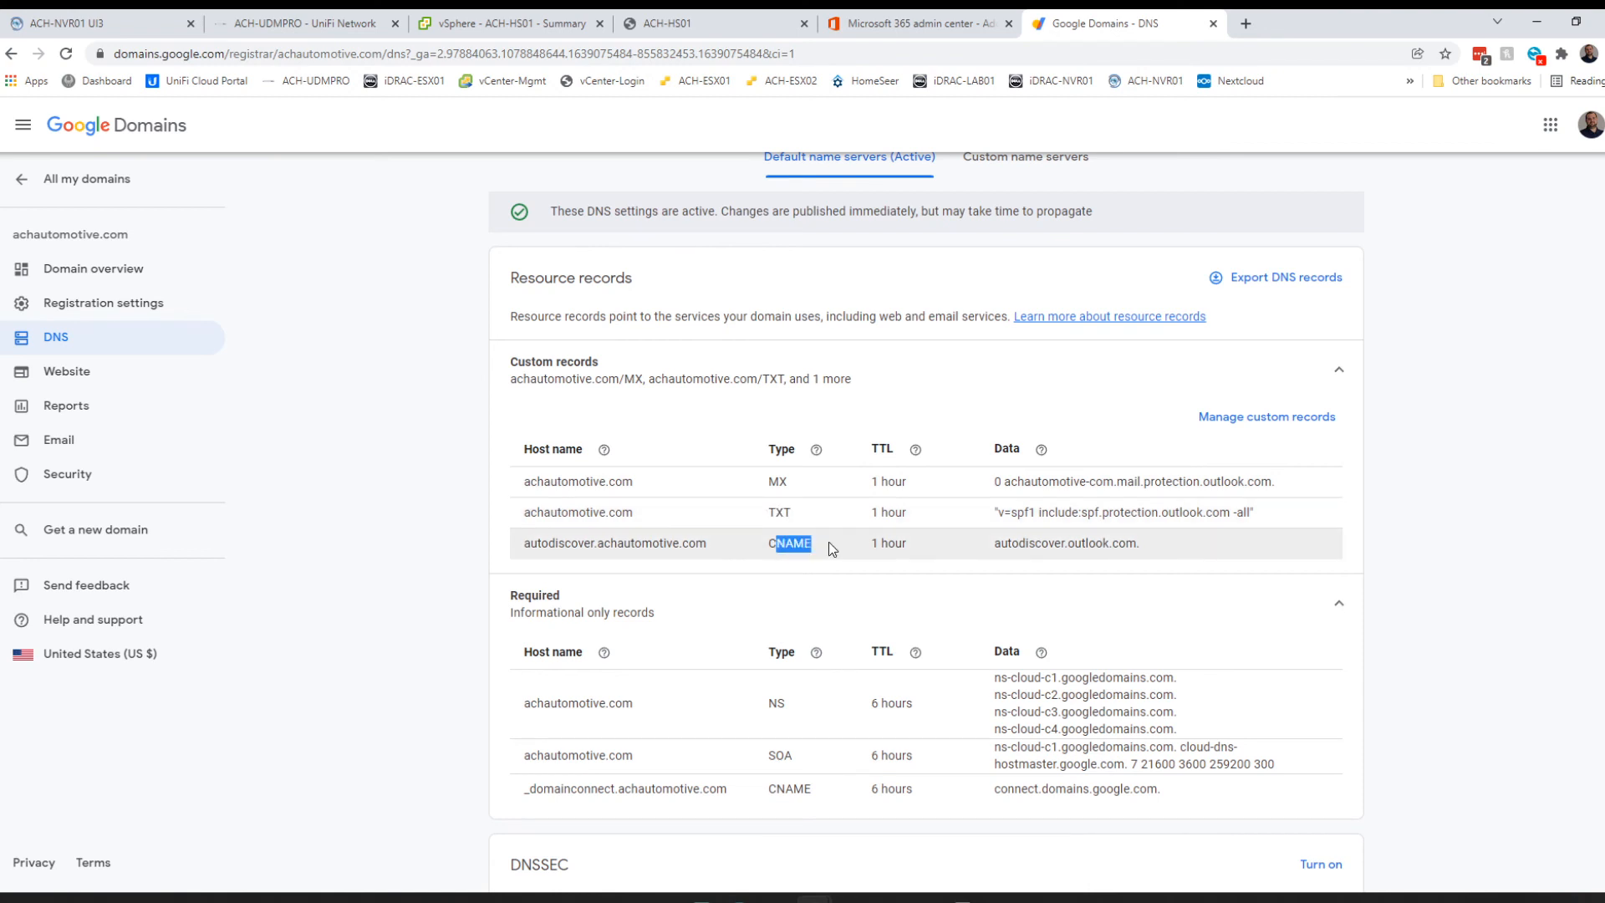
# Return to the Microsoft 365 admin center, continue past the DNS records page and finish the domain setup.
pyautogui.click(951, 23)
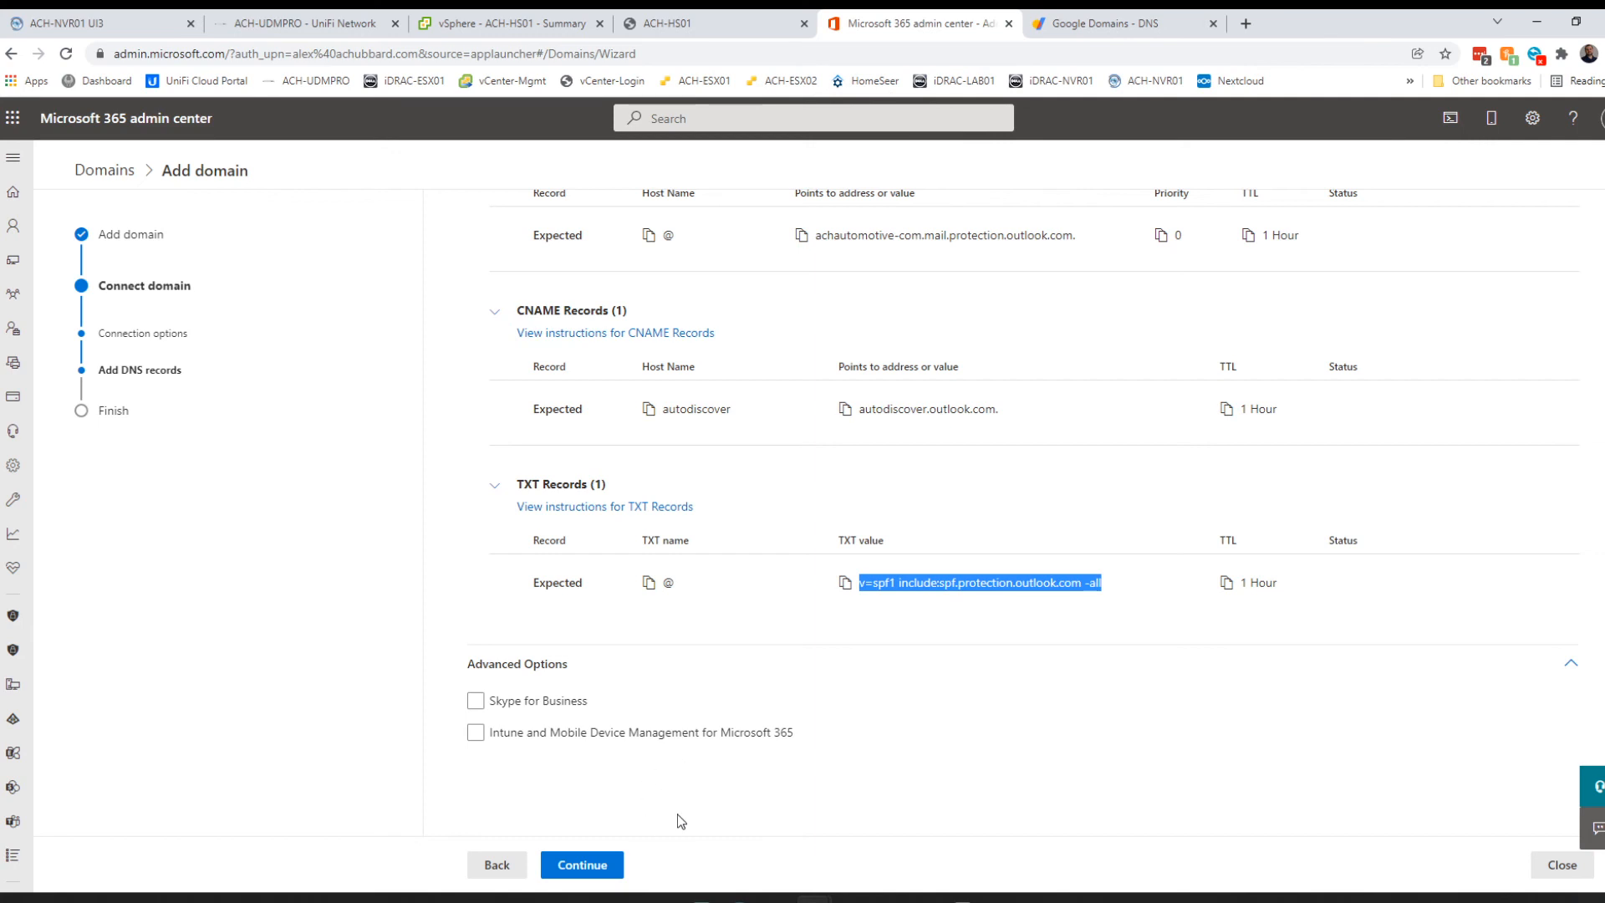
pyautogui.click(520, 724)
pyautogui.click(596, 866)
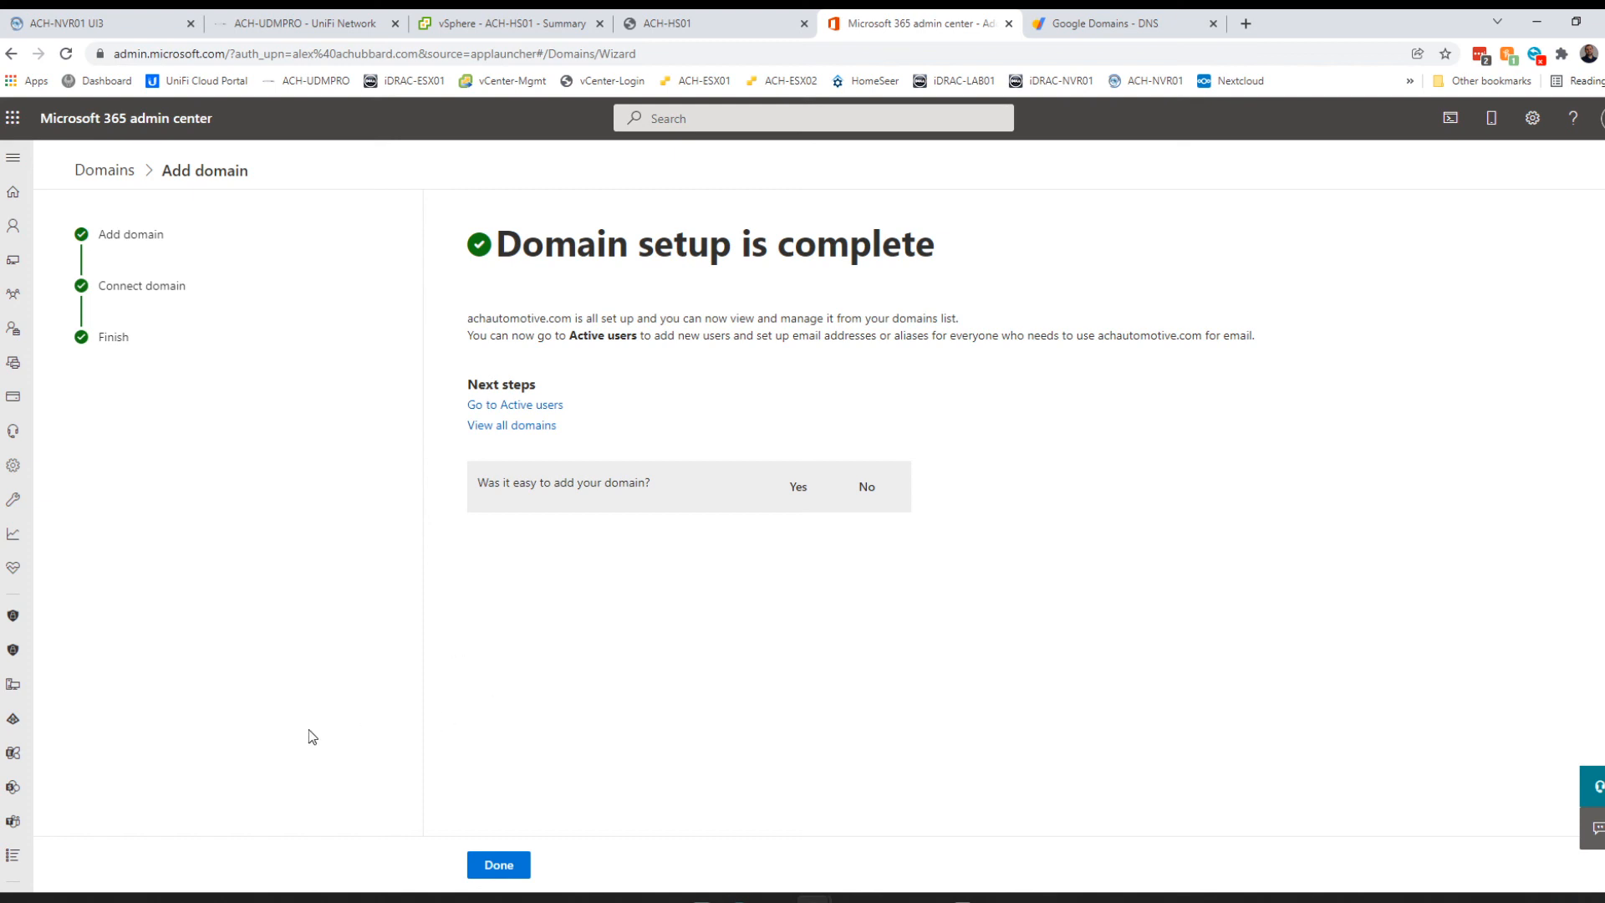
pyautogui.click(493, 866)
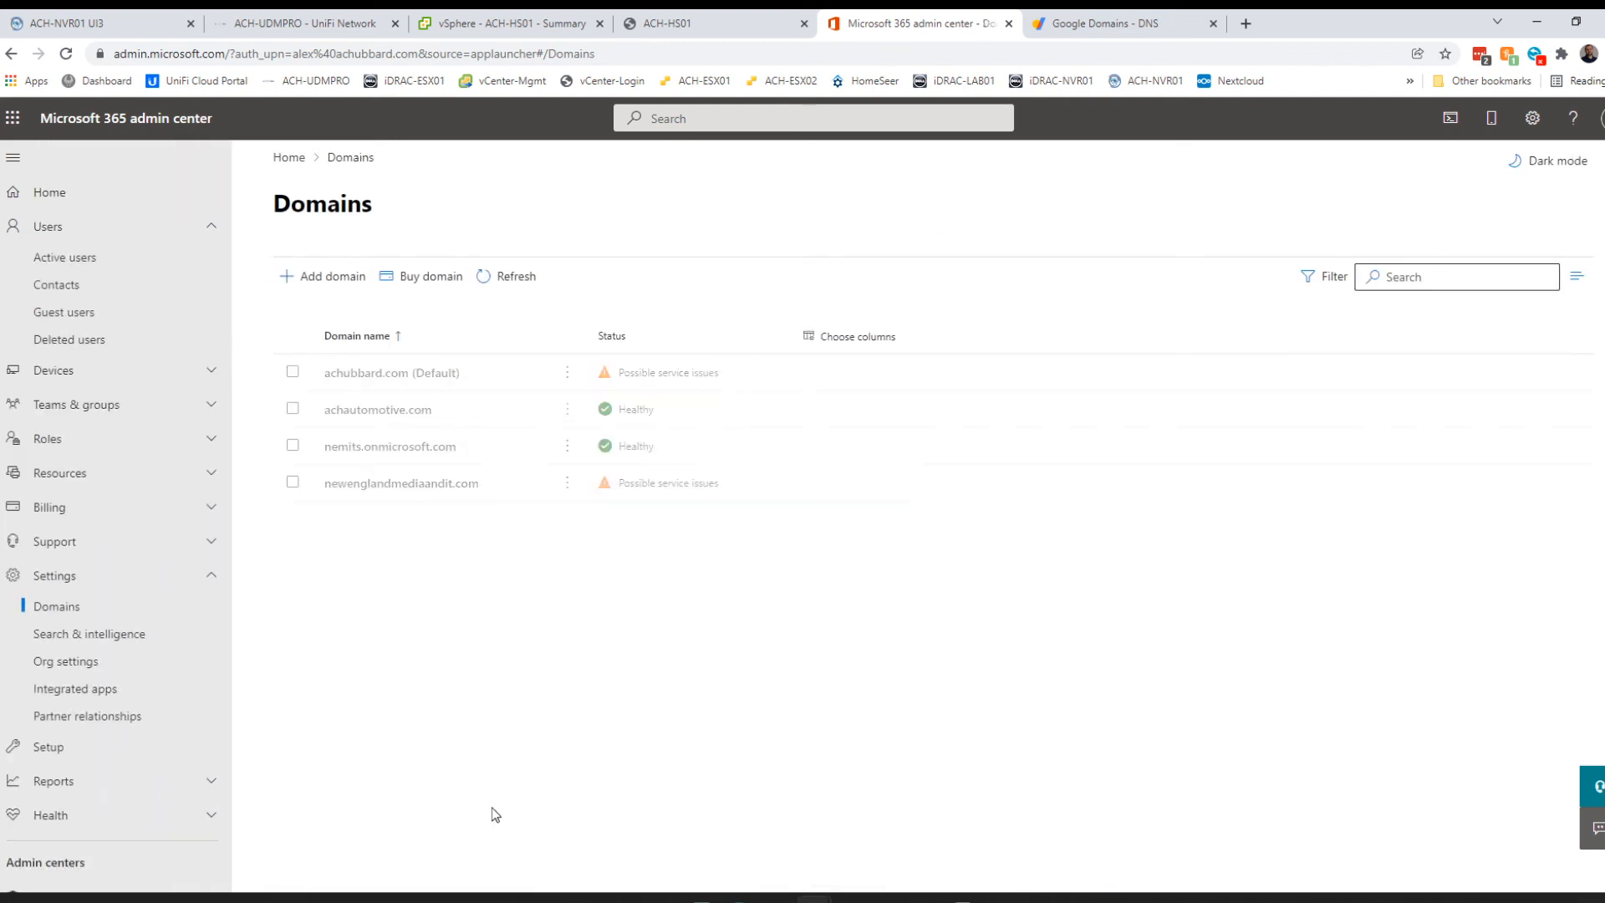